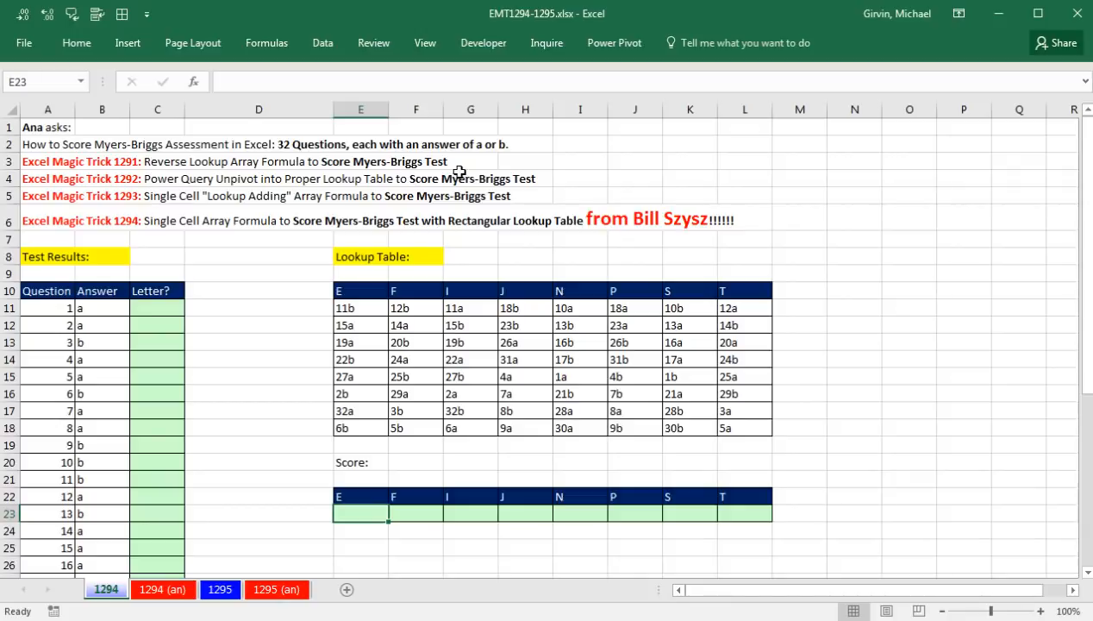
Examine the lookup table's letter columns and the matching score cells in row 23
drag(341, 295, 754, 422)
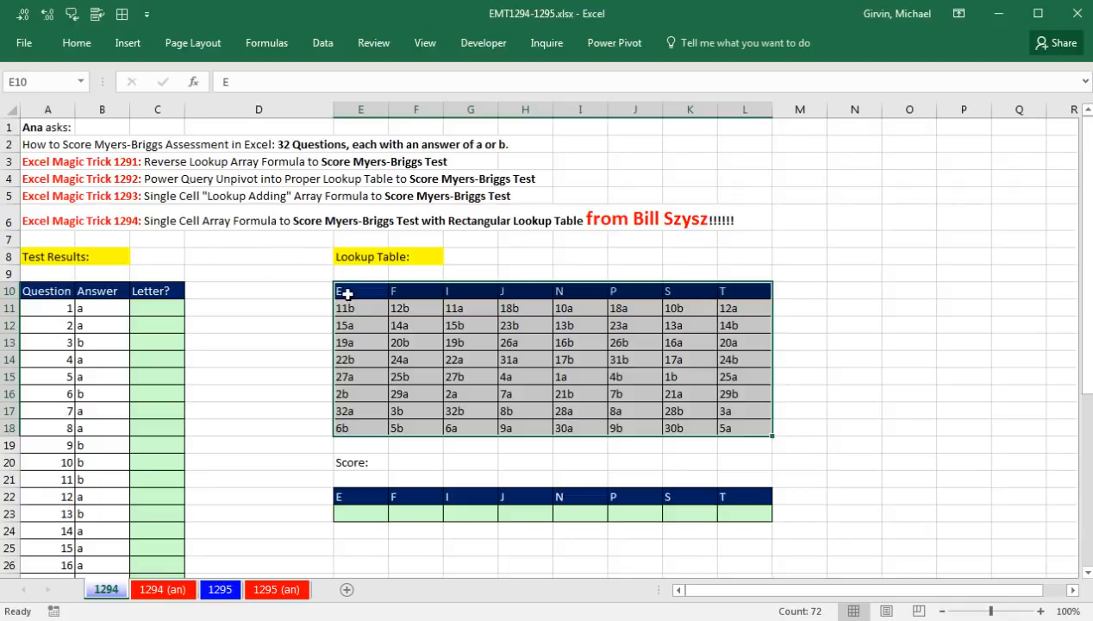
drag(355, 306, 754, 429)
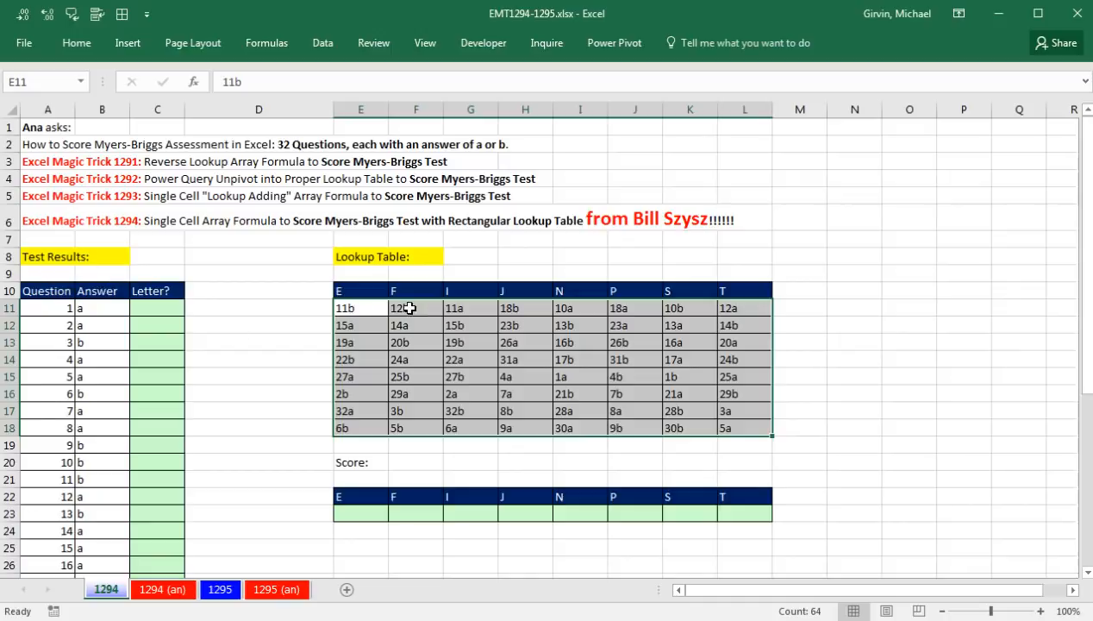
drag(347, 308, 357, 426)
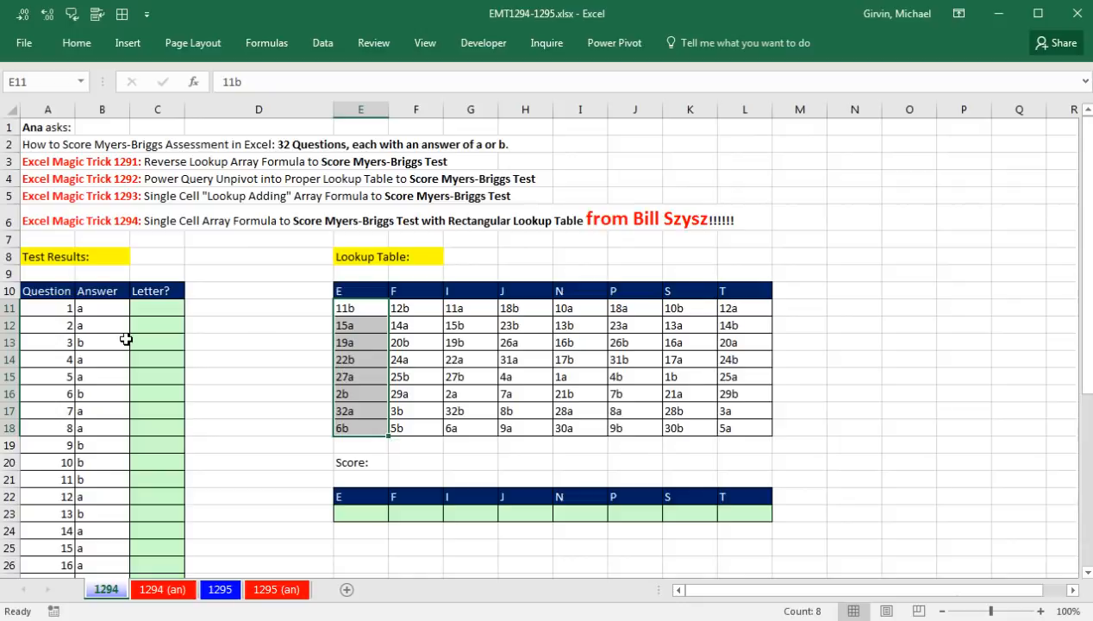
click(360, 515)
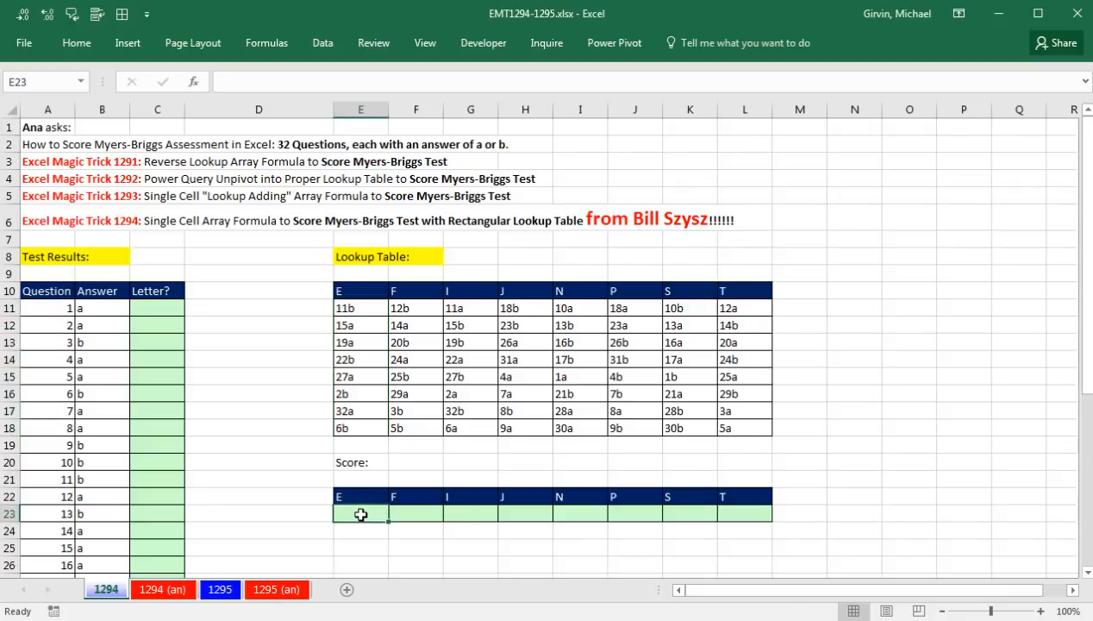
click(433, 510)
click(463, 510)
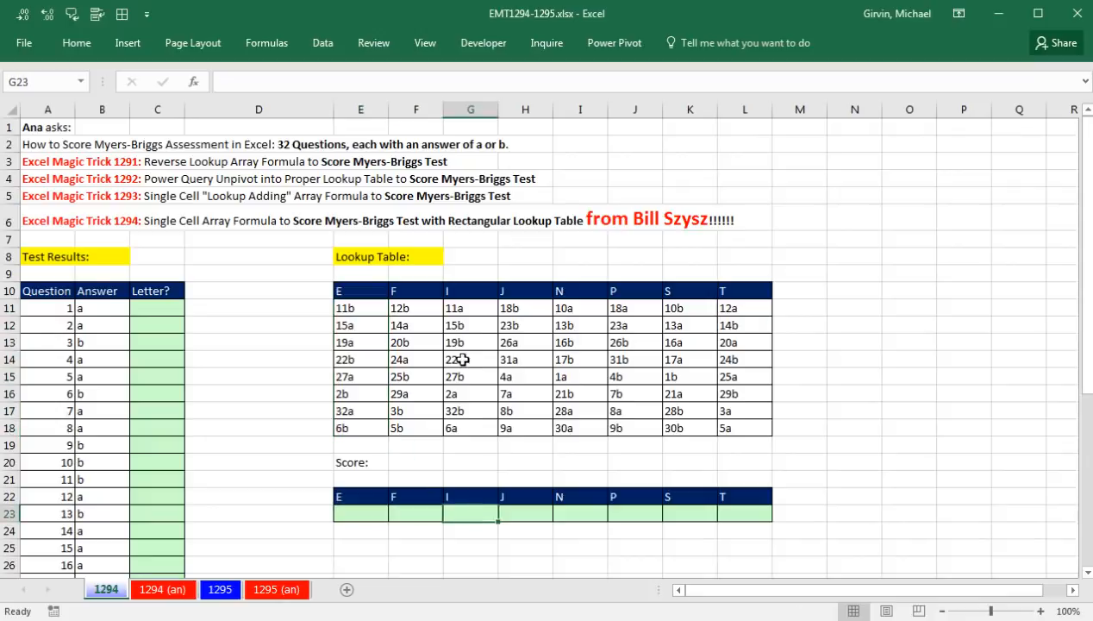
drag(463, 305, 461, 428)
click(531, 520)
drag(519, 311, 518, 423)
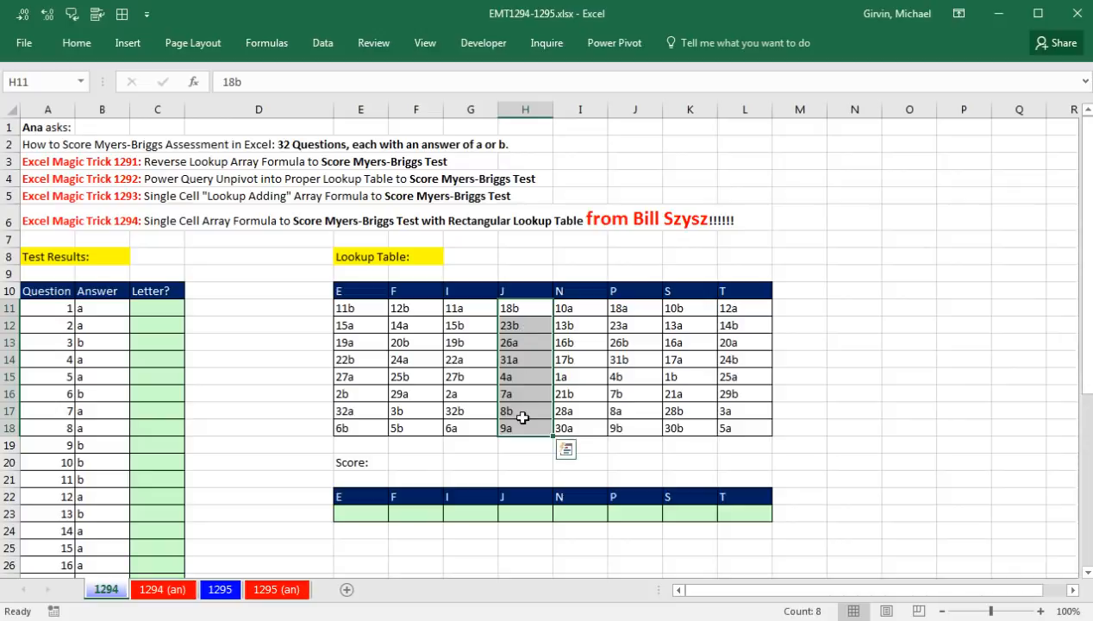
click(356, 512)
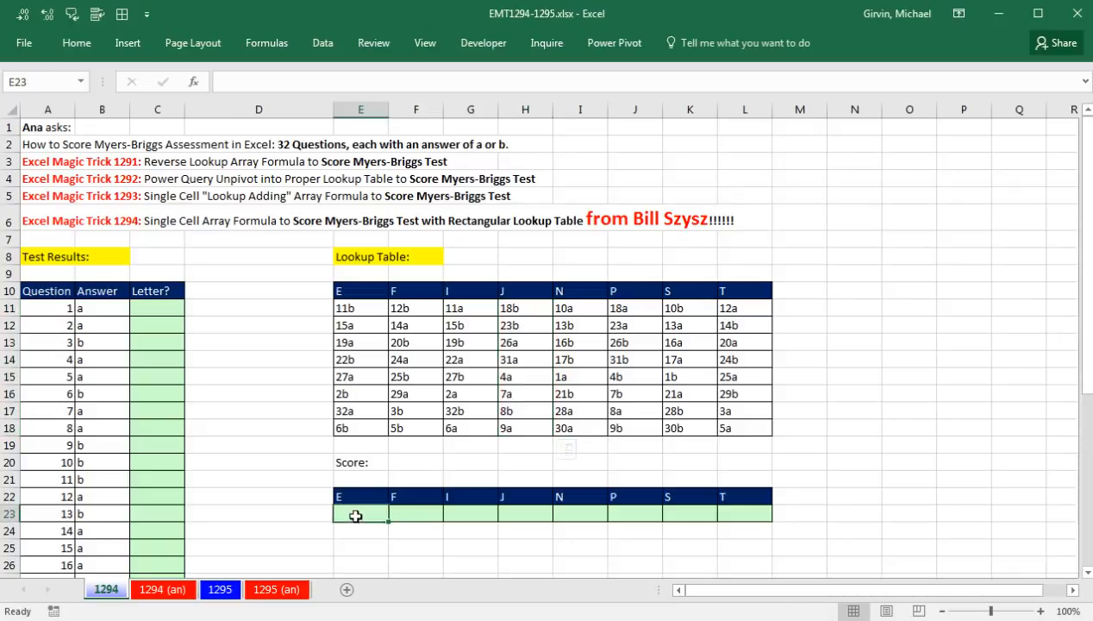
Clear all contents and formatting from column C, which holds the Letter? helper cells
click(166, 110)
key(alt+e)
key(a)
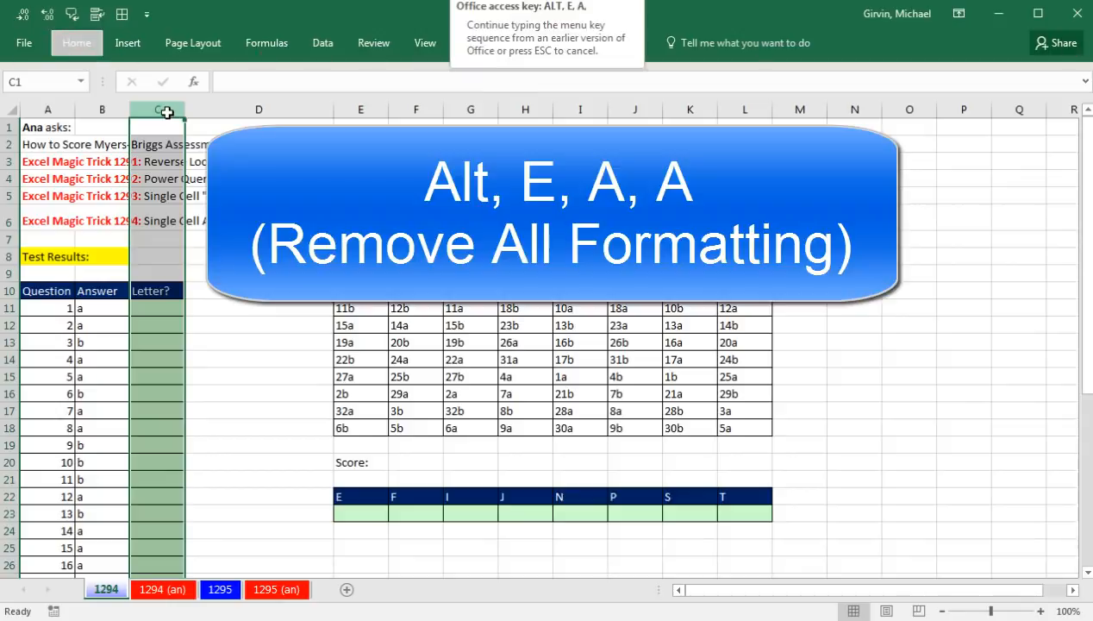
key(a)
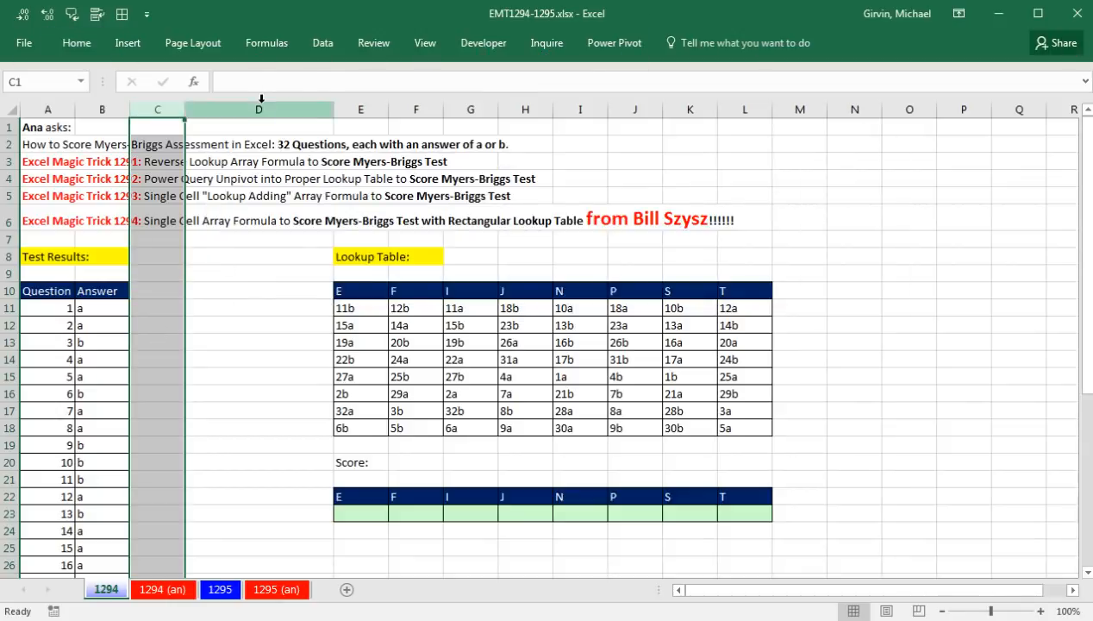
Delete the empty, wide column D between the test results and the lookup table
click(261, 102)
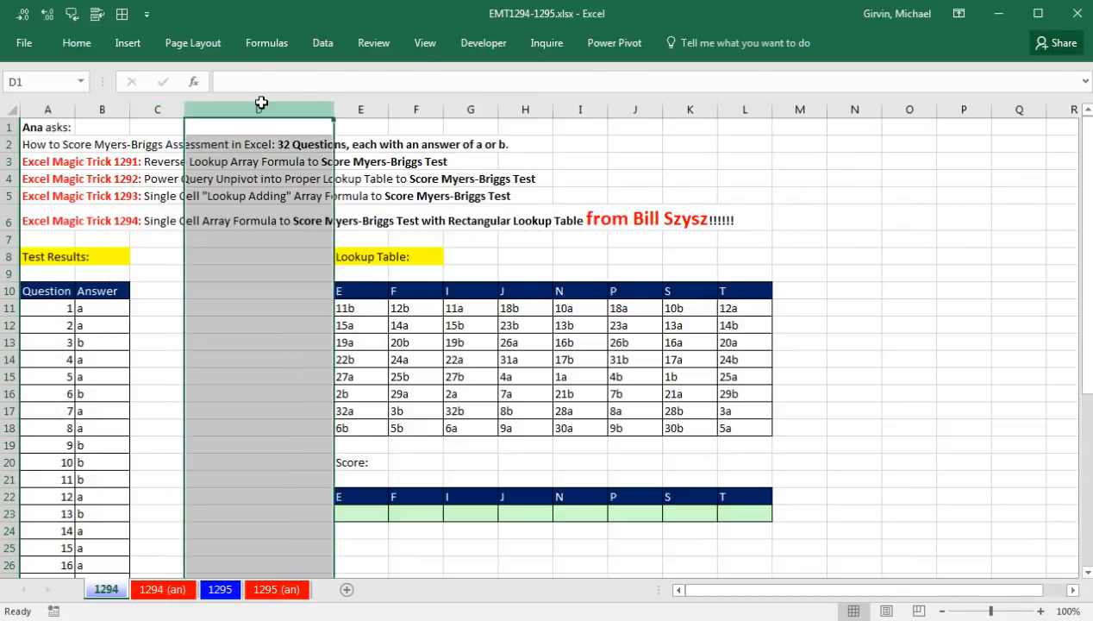
right_click(262, 104)
click(316, 239)
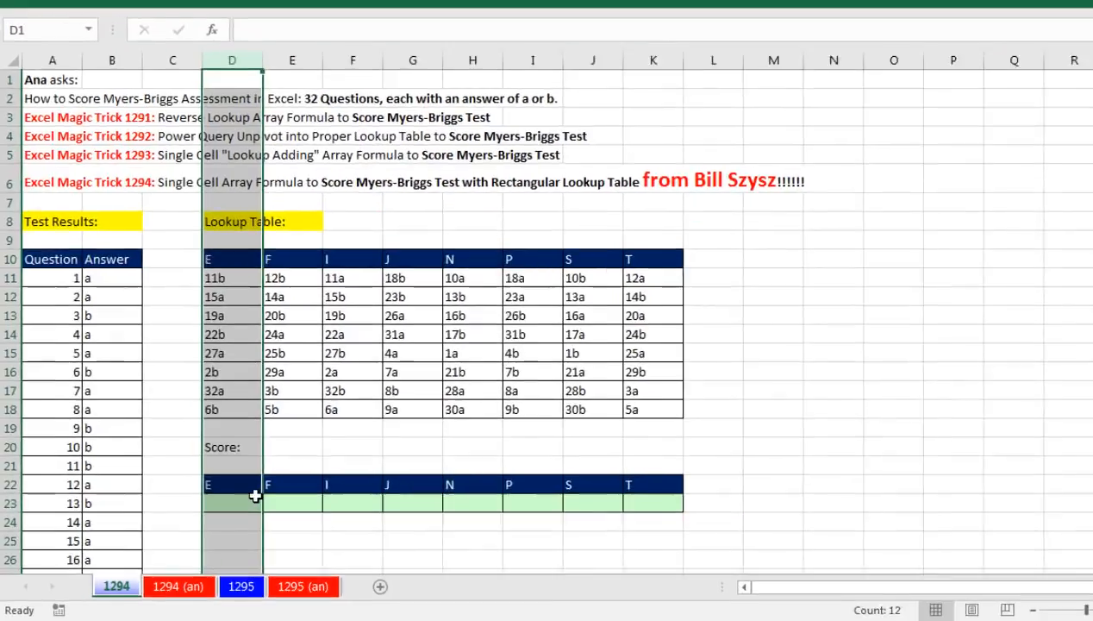
Start a formula in score cell D23 with the absolute Question range $A$11:$A$42
click(255, 495)
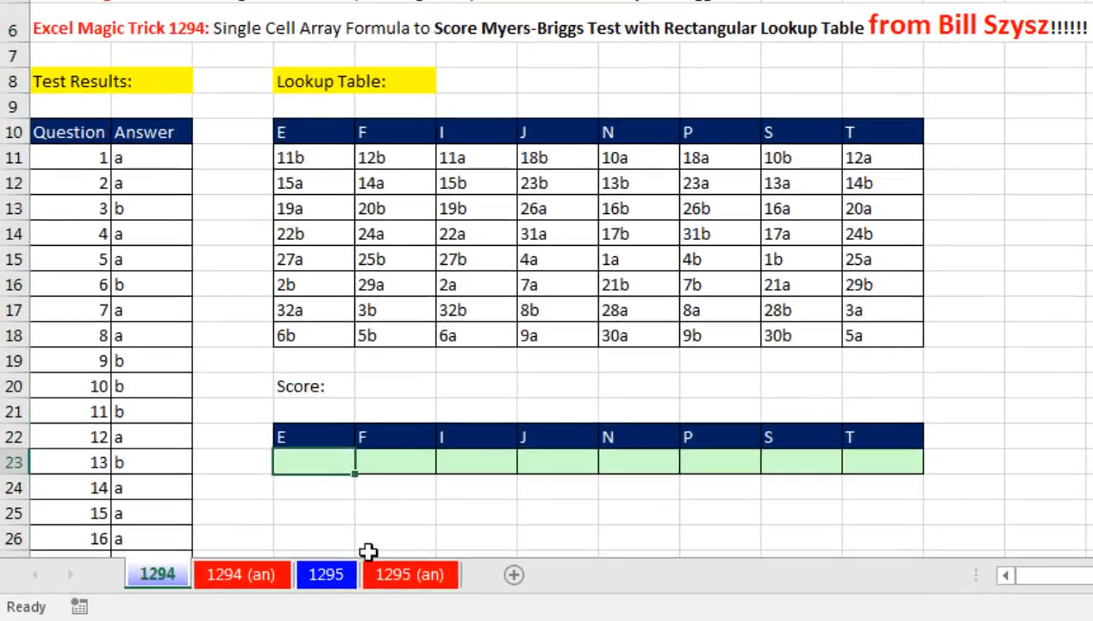
text(=)
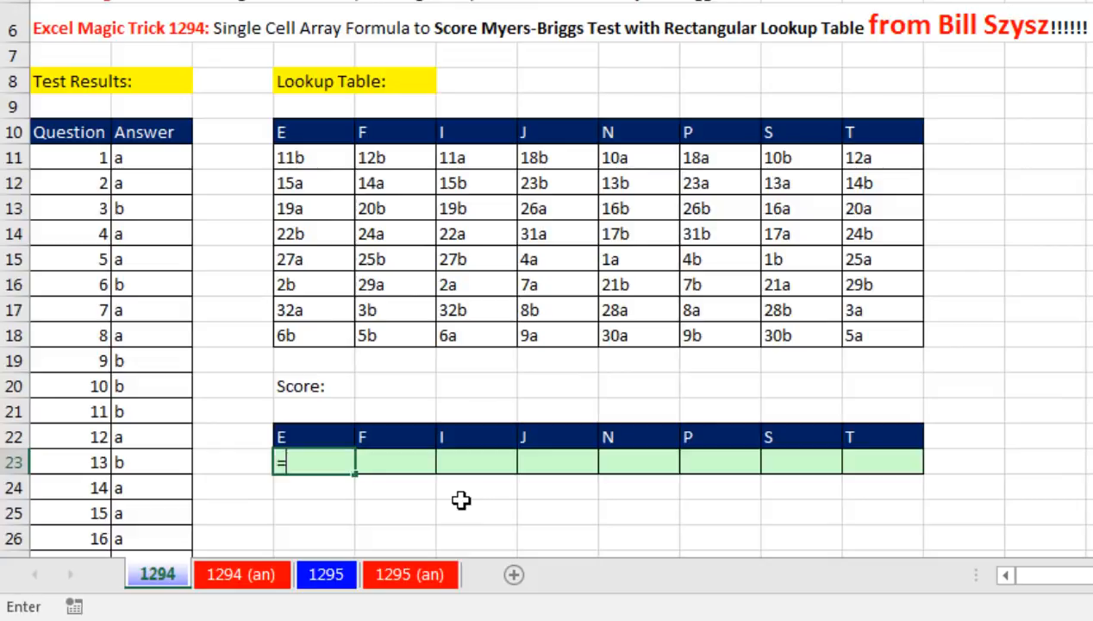
click(56, 162)
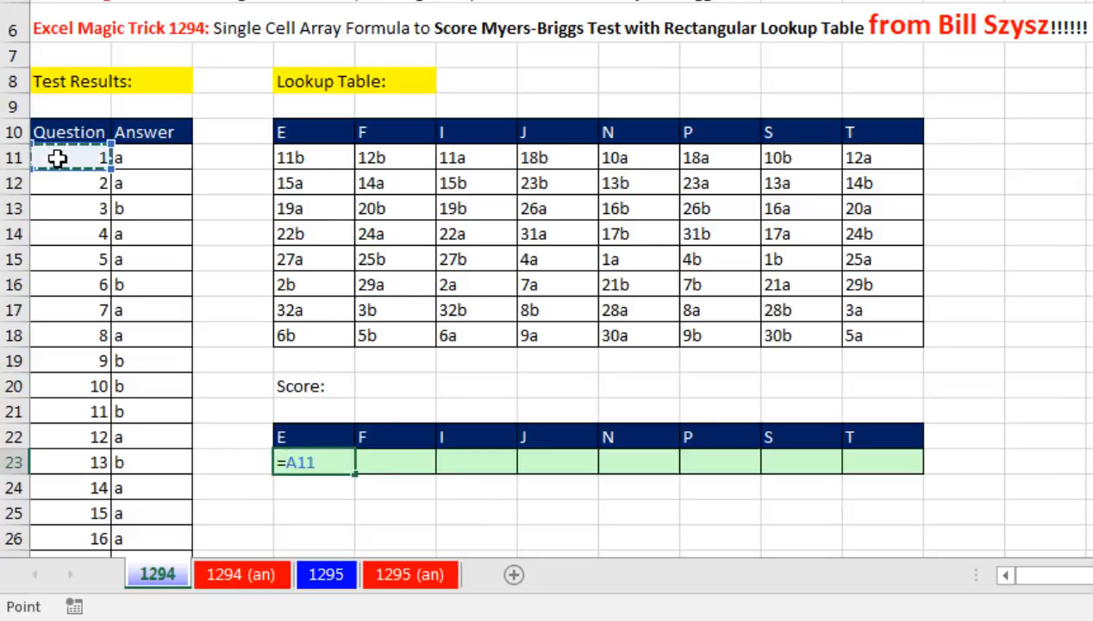
key(ctrl+shift+Down)
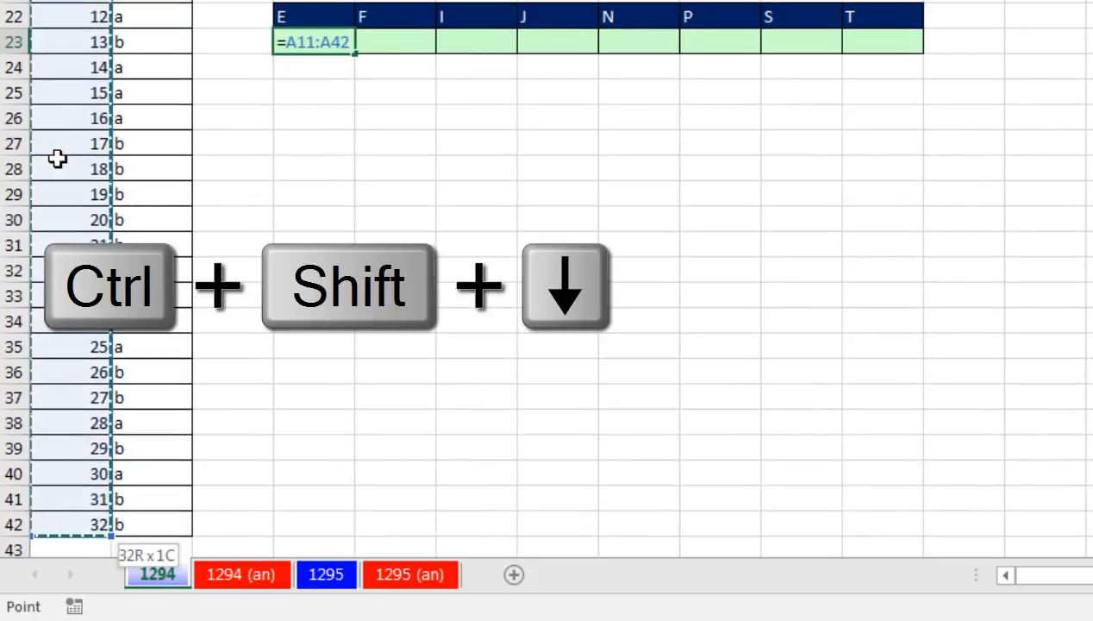
key(F4)
scroll(232, 208, up, 4)
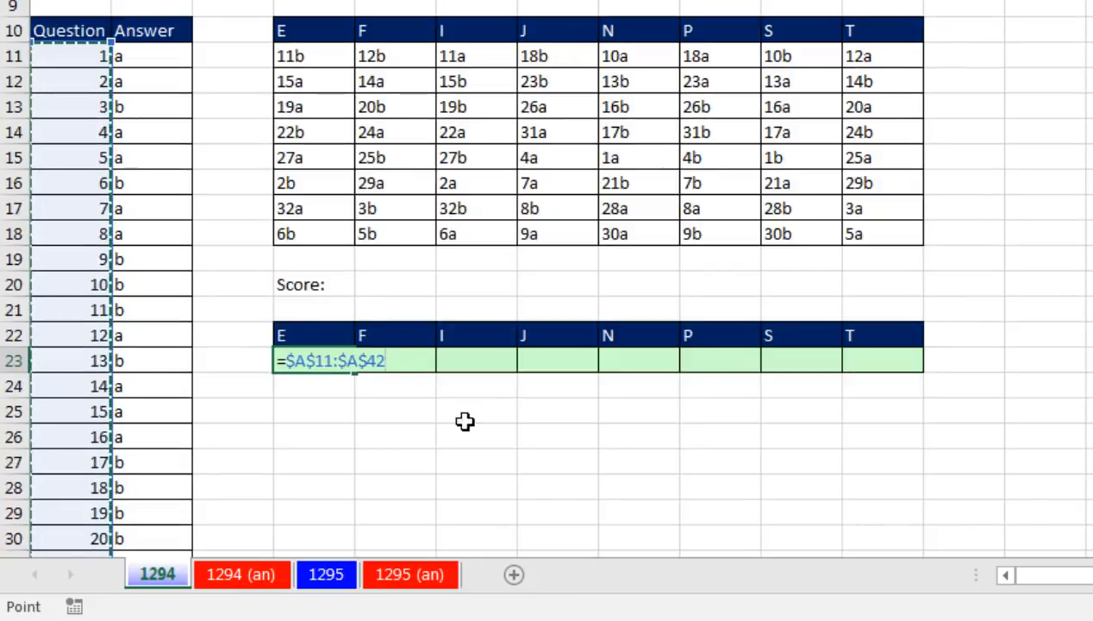
Join the absolute Answer range $B$11:$B$42 to the formula with &, preview the evaluated array, and restore the formula
text(&)
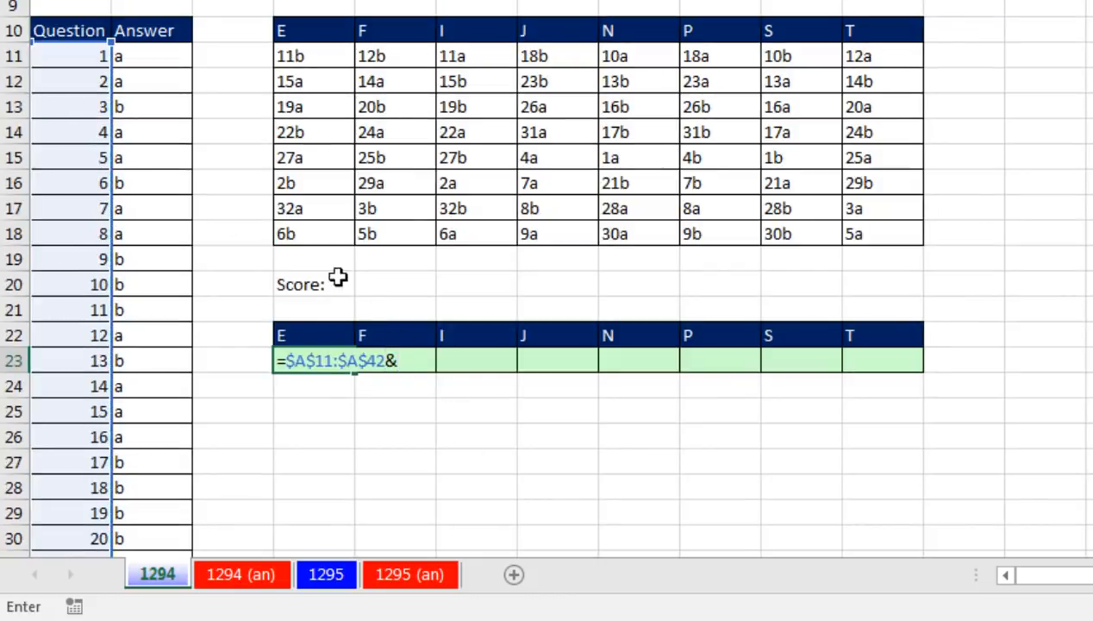
click(152, 55)
key(ctrl+shift+Down)
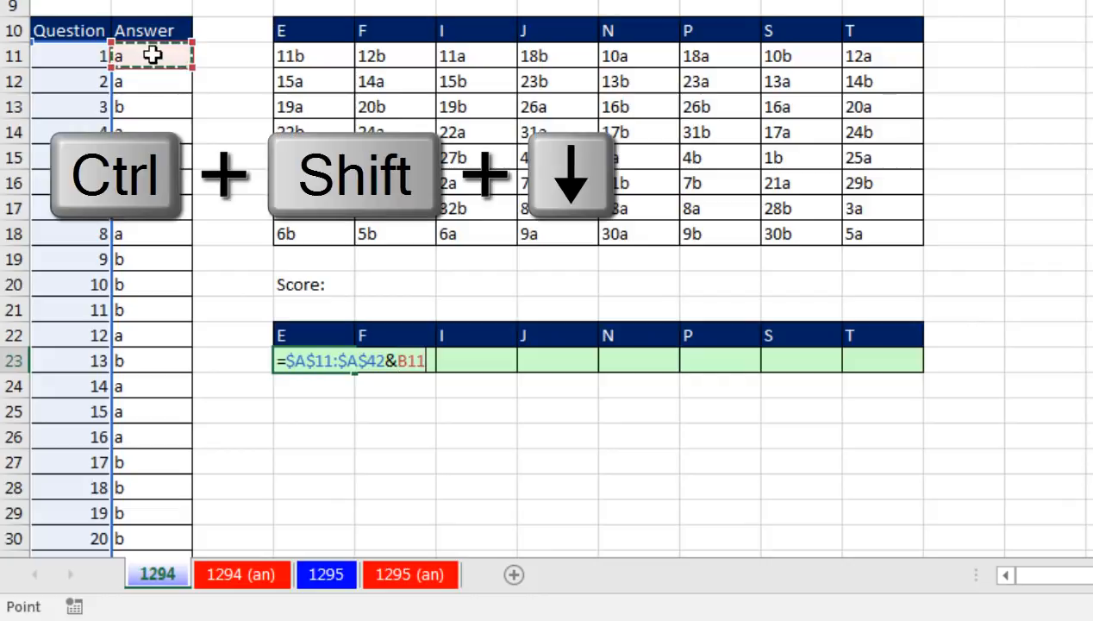
key(F4)
scroll(152, 55, up, 4)
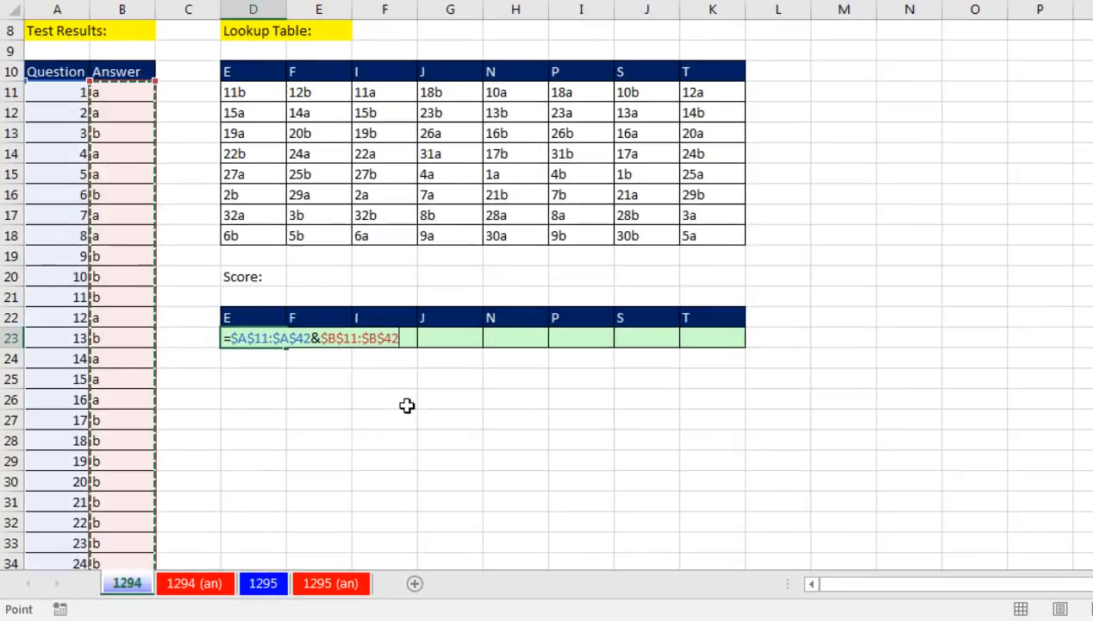
key(F9)
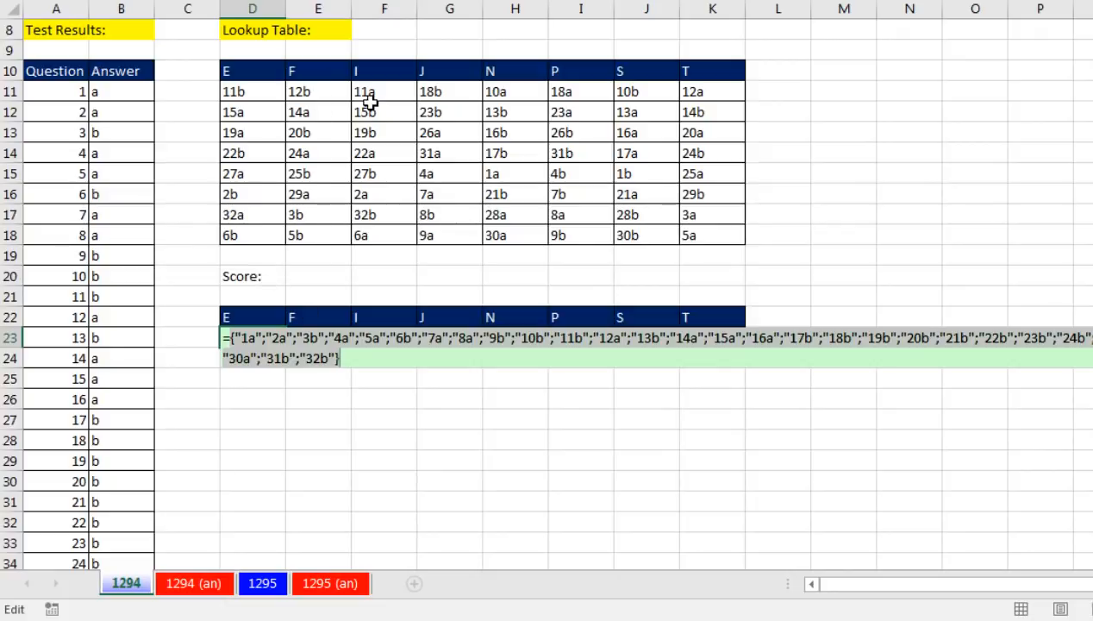
key(ctrl+z)
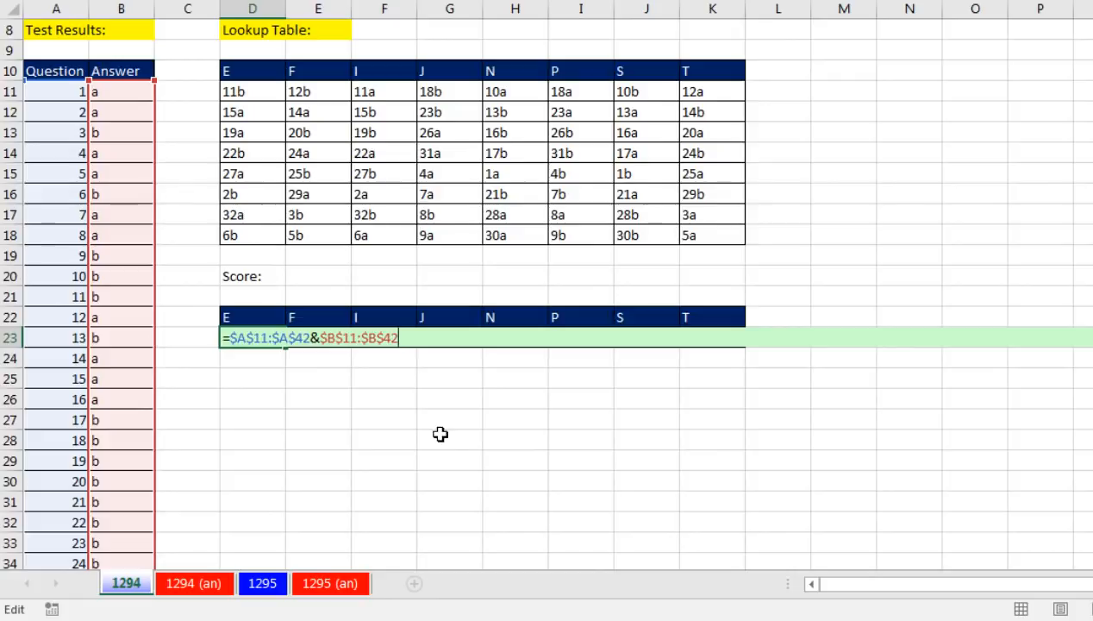
Extend the formula to compare the joined values with D11:D18 using =, preview the evaluated array, and restore the formula
text(=)
drag(246, 95, 268, 233)
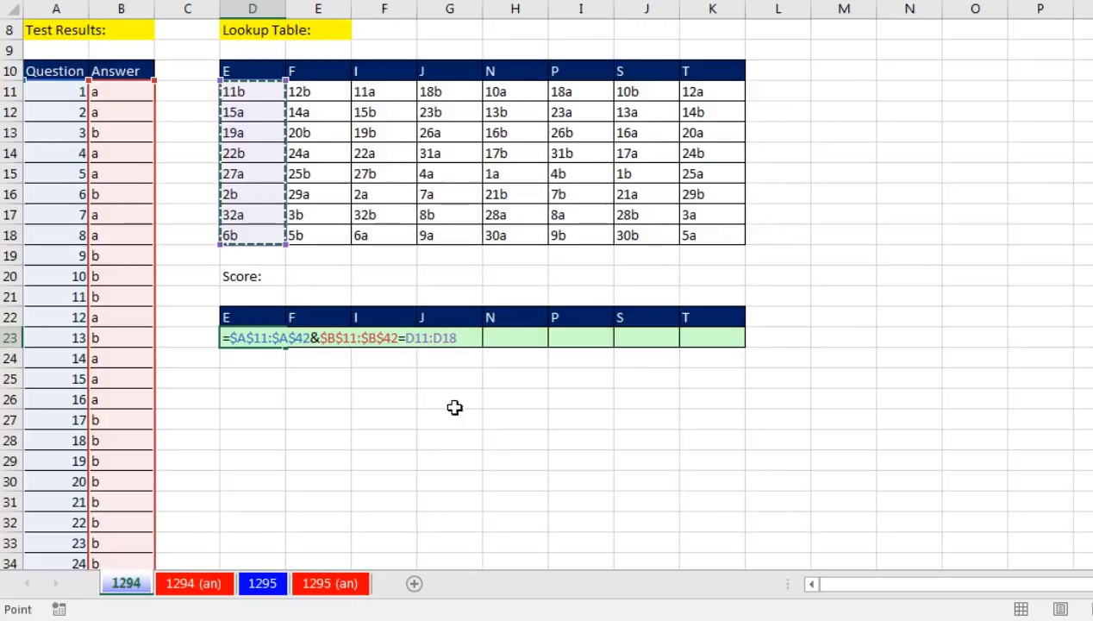
key(F9)
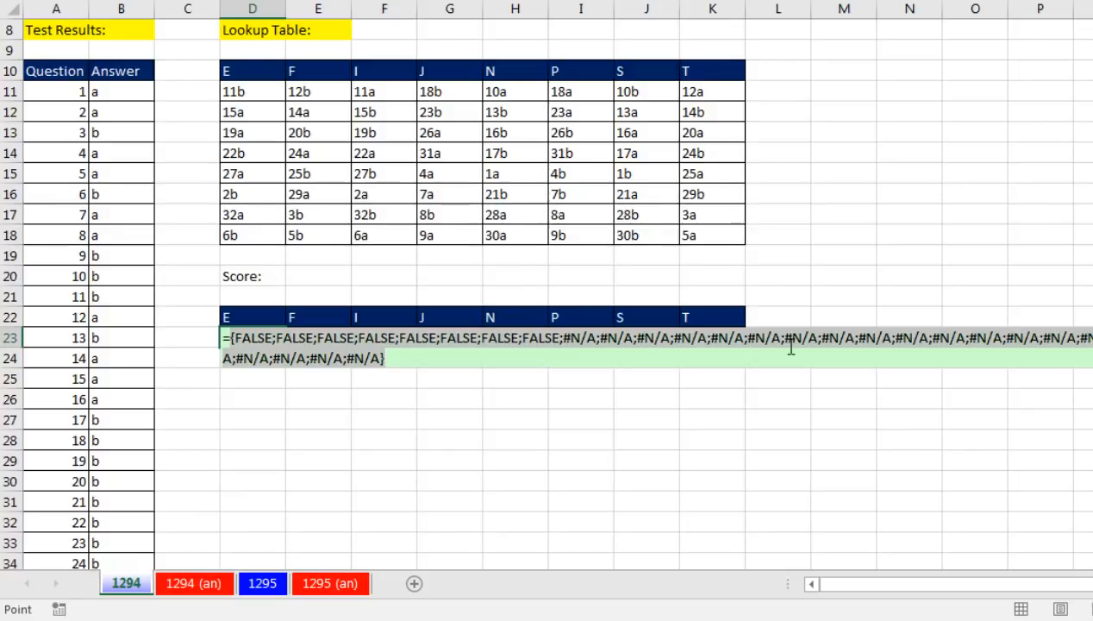
key(ctrl+z)
key(ctrl+z)
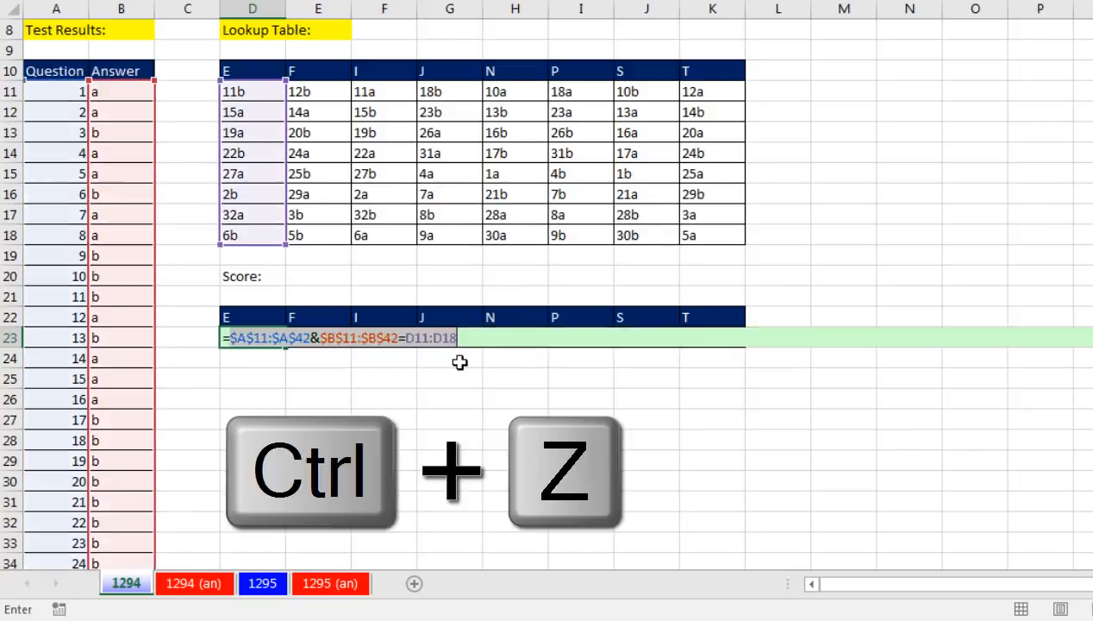
Wrap the D11:D18 reference in the formula with the TRANSPOSE function
click(406, 338)
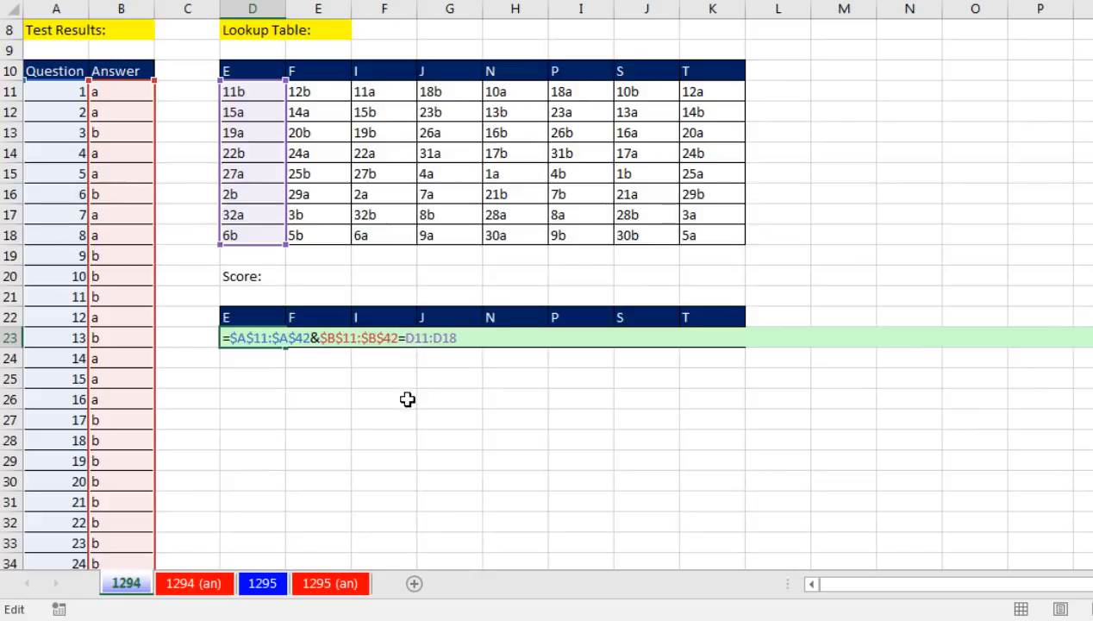
text(tr)
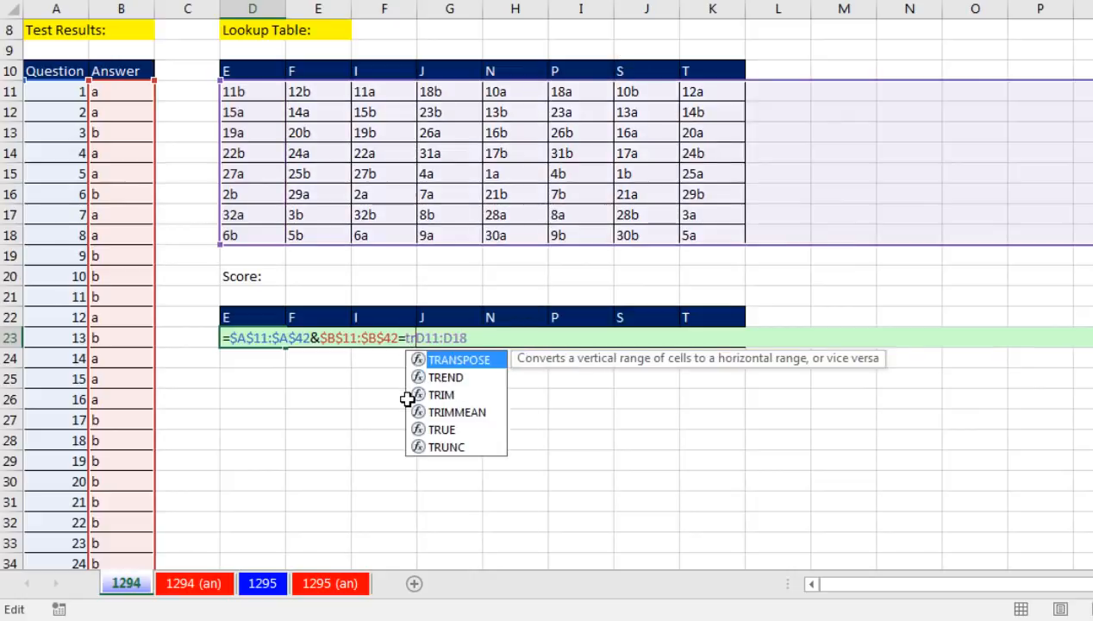
key(Tab)
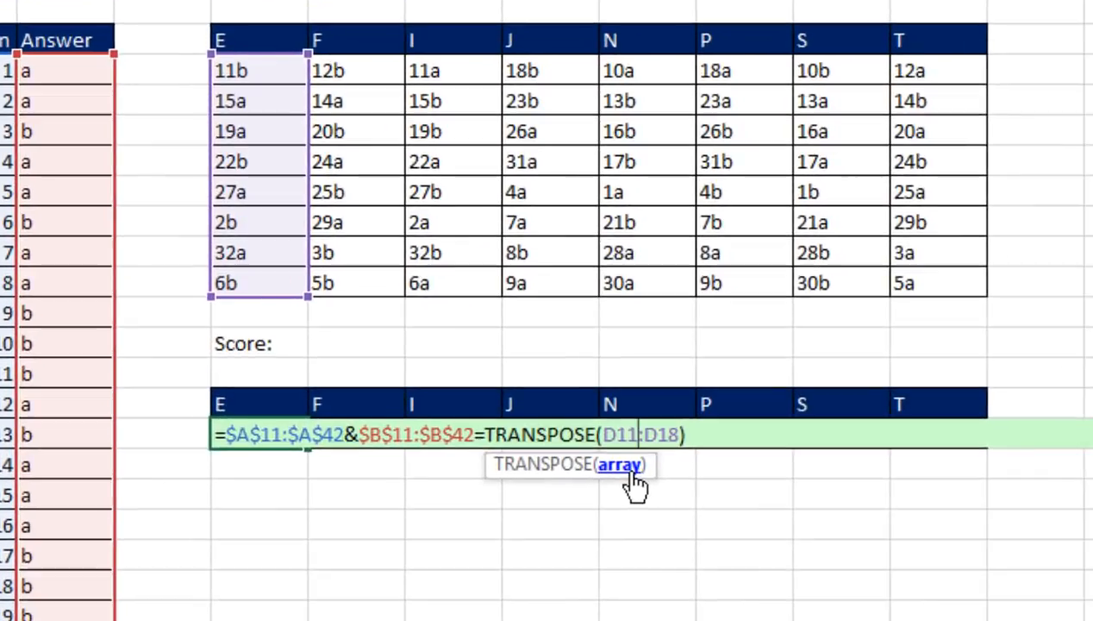
Evaluate TRANSPOSE's array argument and the whole TRANSPOSE expression within the formula, restoring the formula after each preview
click(633, 474)
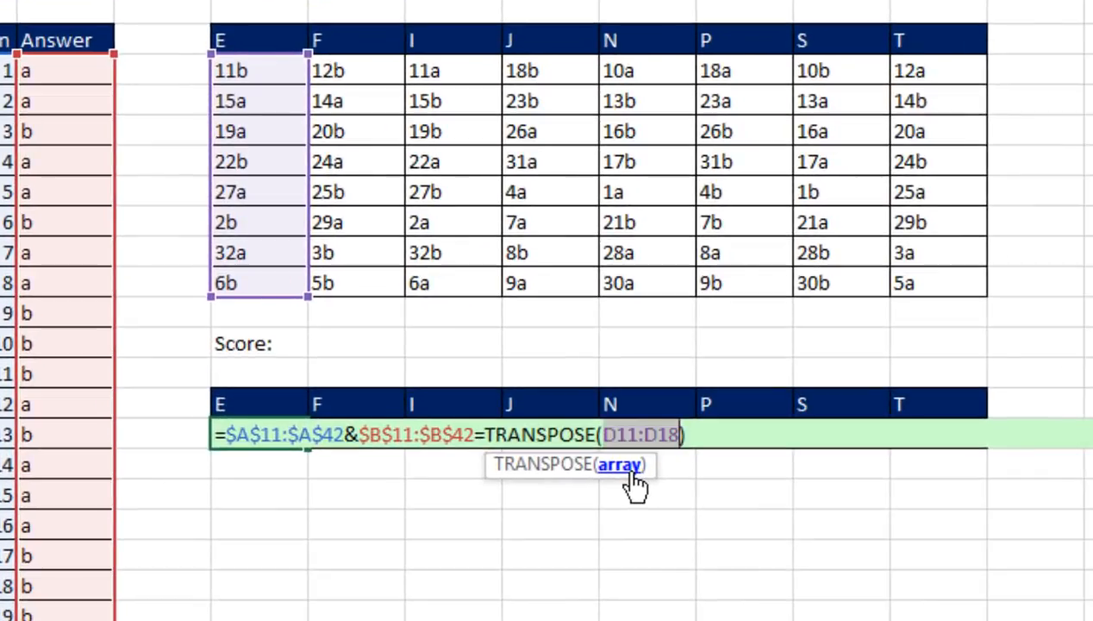
key(F9)
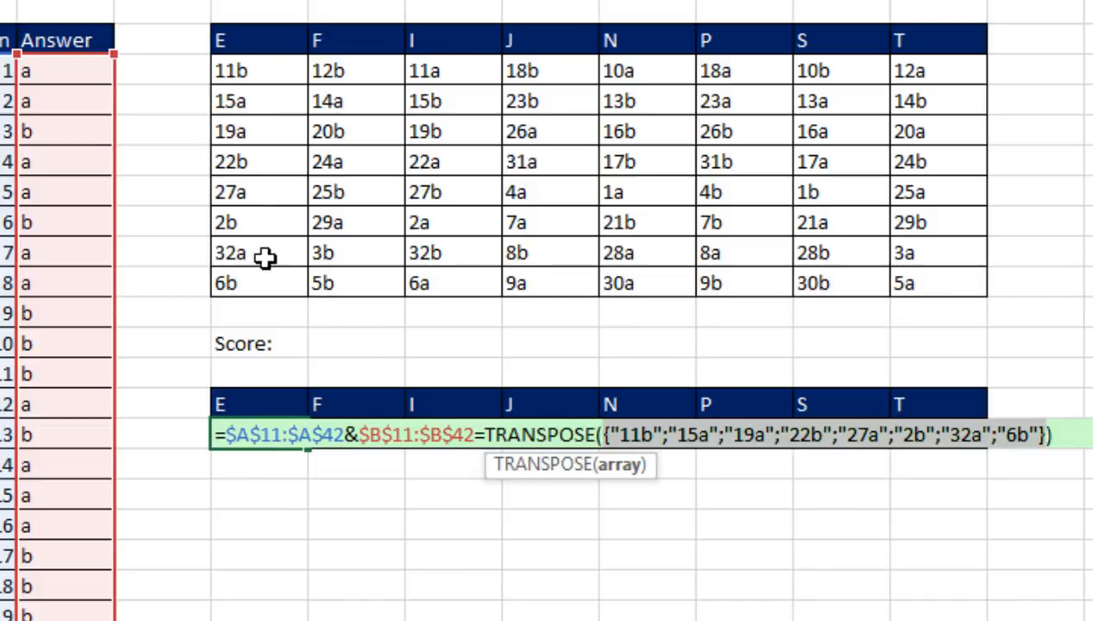
key(ctrl+z)
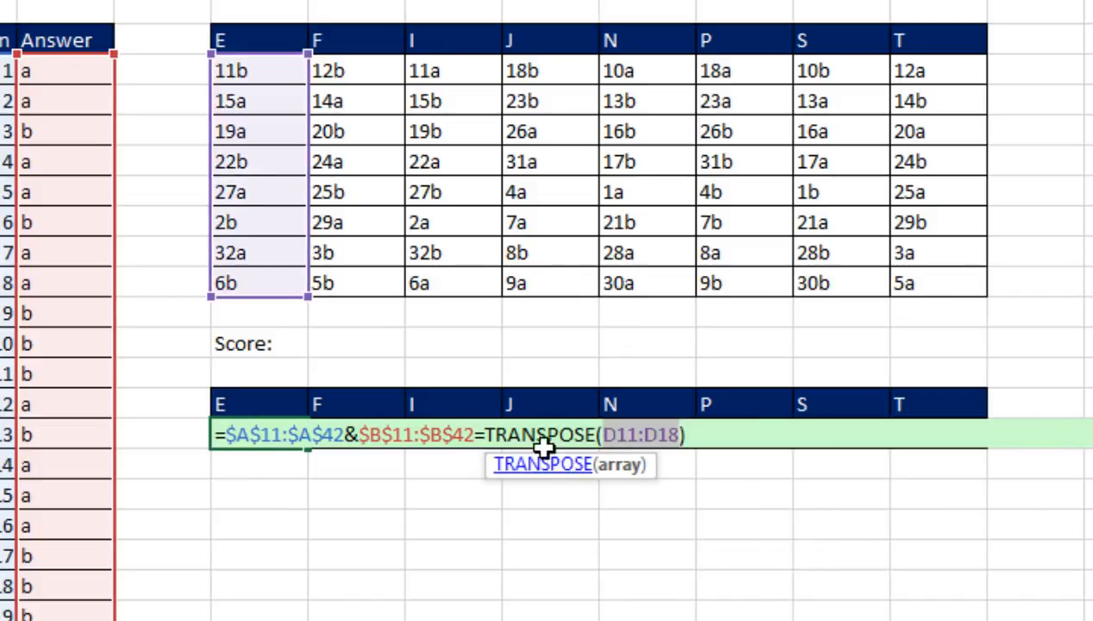
drag(488, 433, 813, 441)
key(F9)
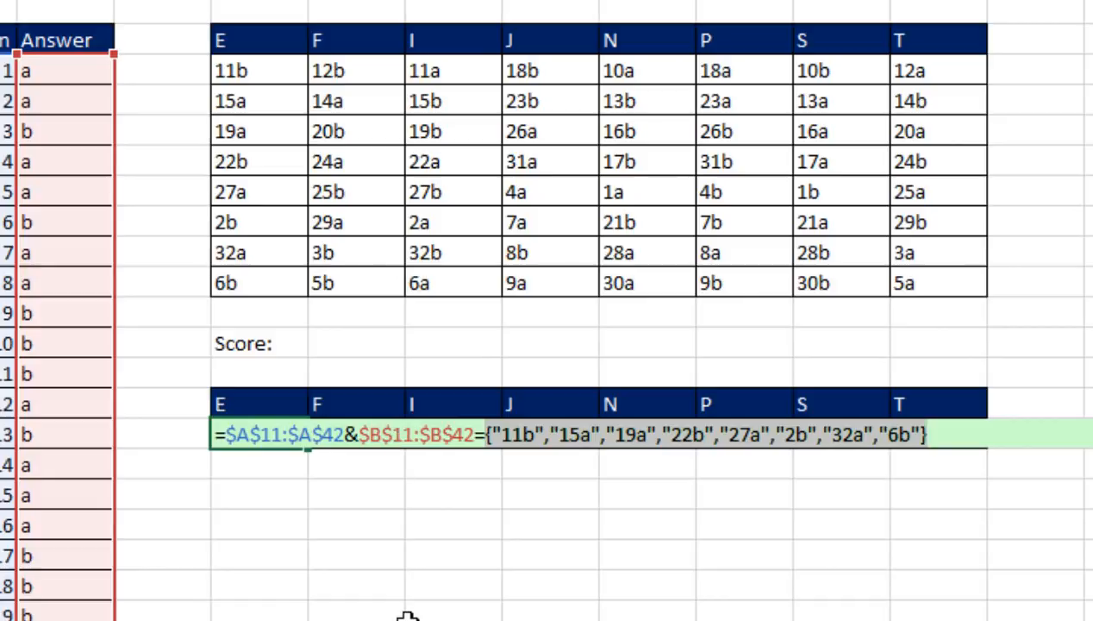
key(ctrl+z)
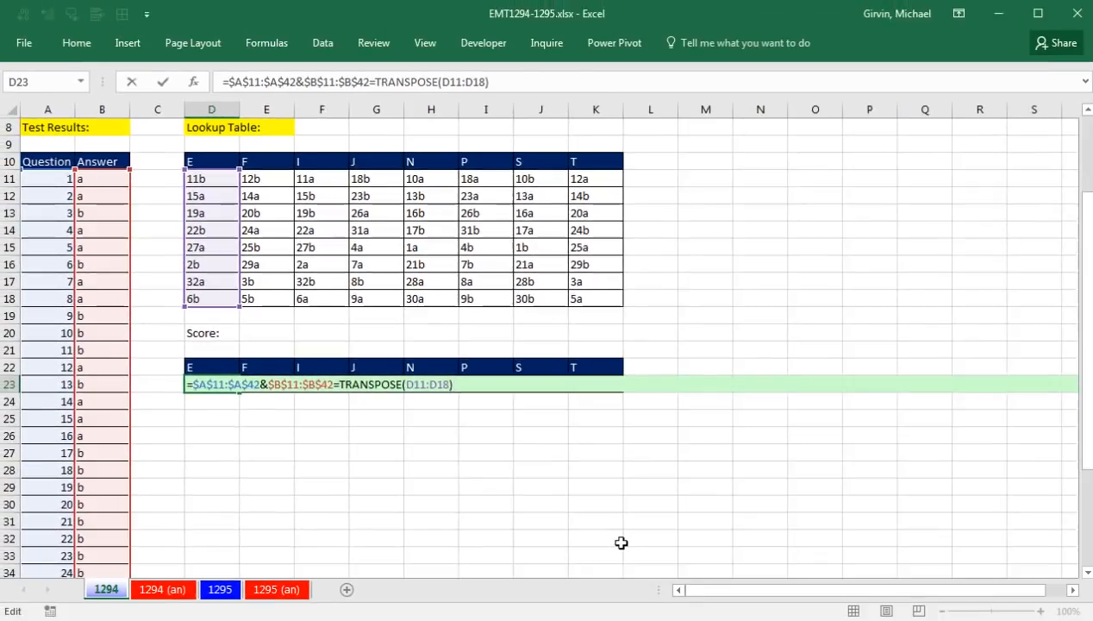
Evaluate the whole comparison in D23 and enlarge the formula bar to inspect the resulting array from its start
key(F9)
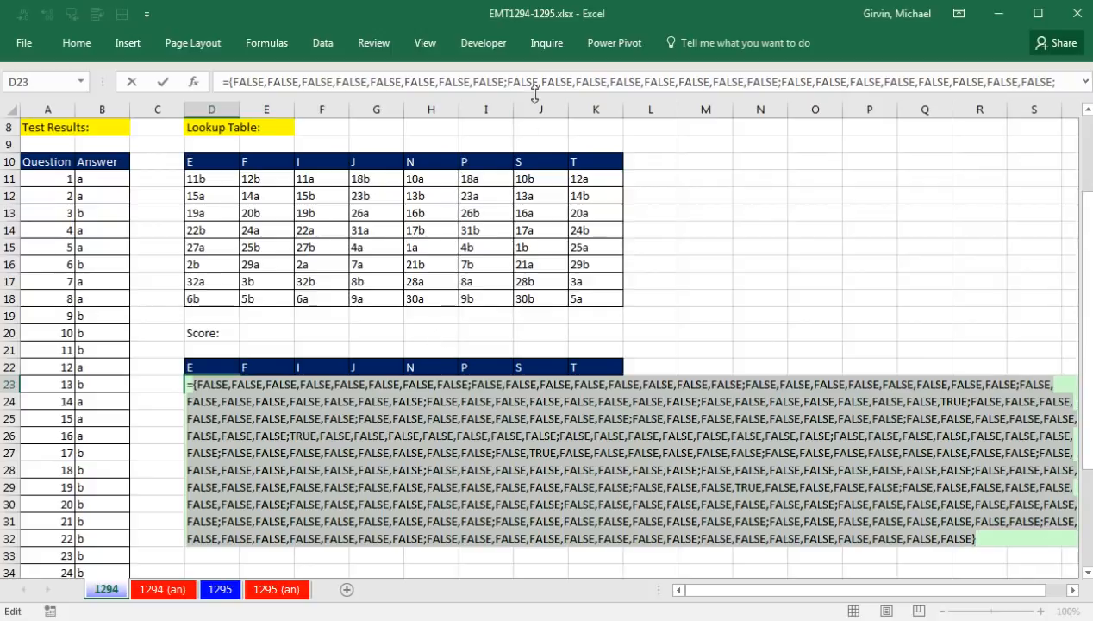
drag(538, 107, 548, 138)
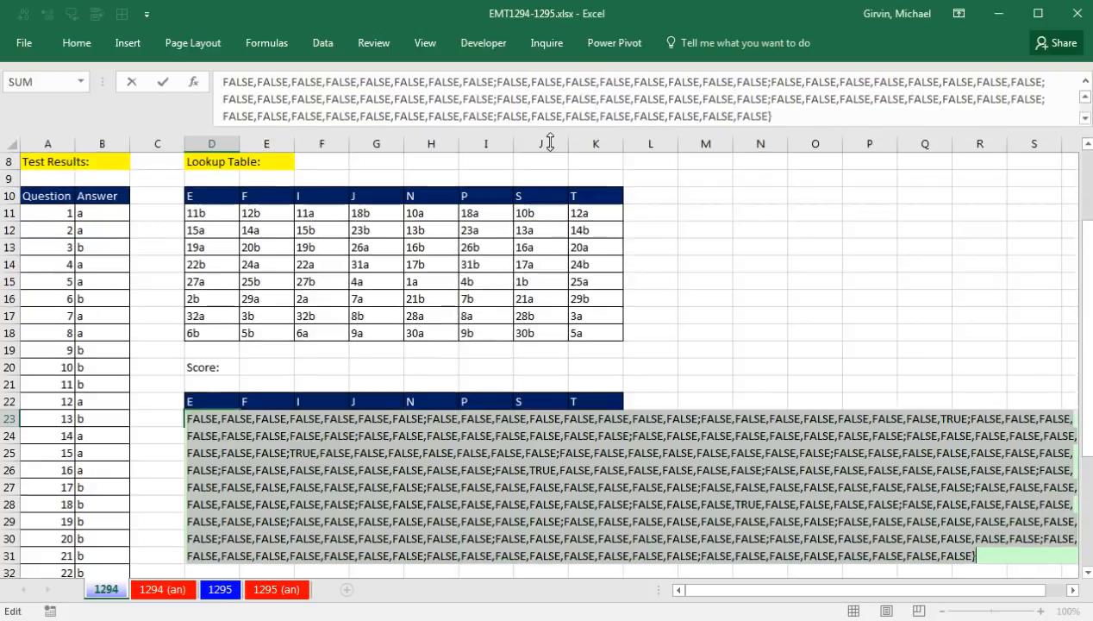
click(1086, 98)
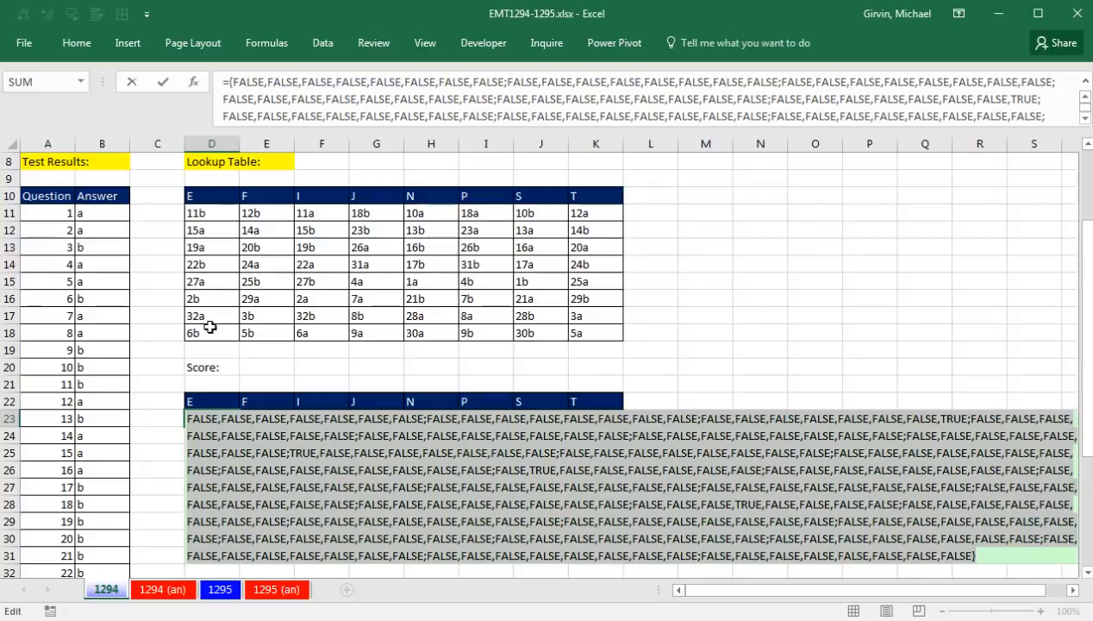
Restore the D23 formula from its evaluated array and convert the whole comparison to numbers with a double negative, --( )
key(ctrl+z)
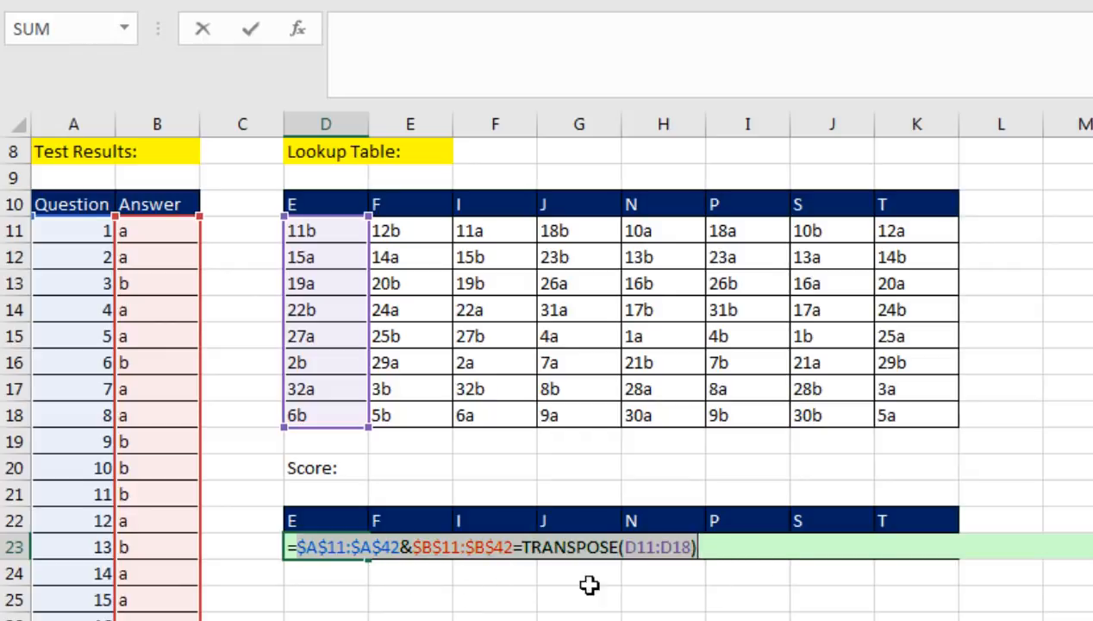
click(291, 547)
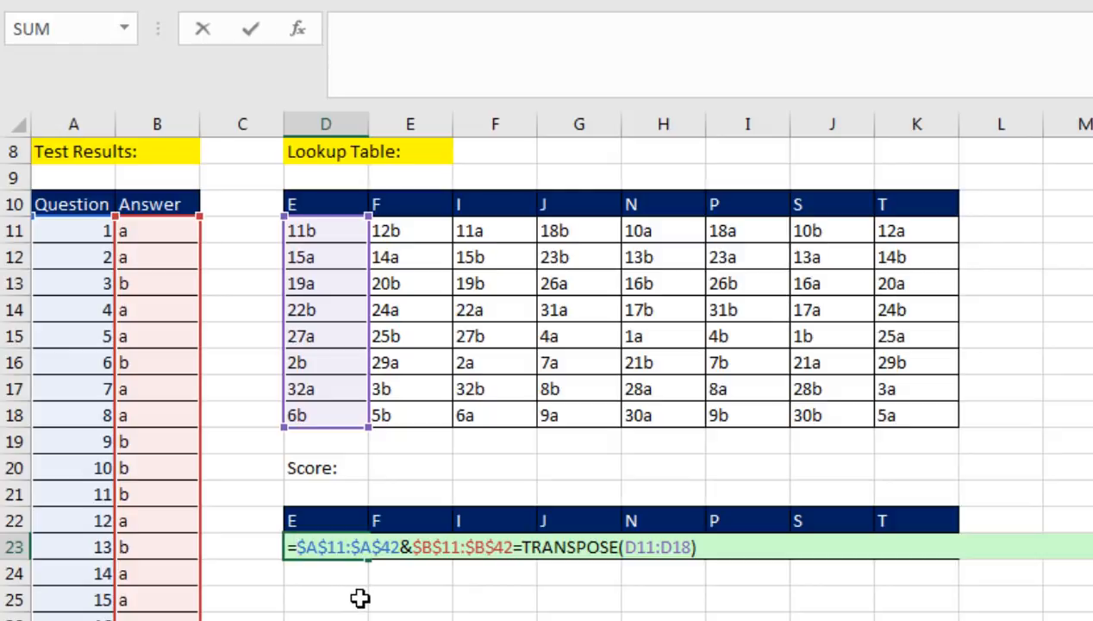
text(()
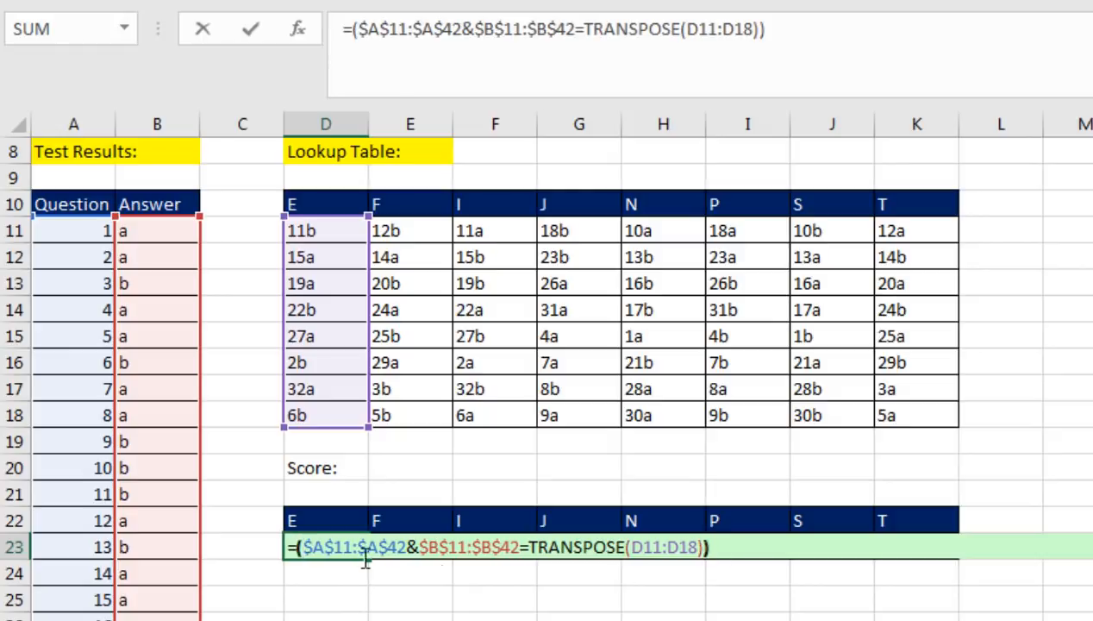
text(--)
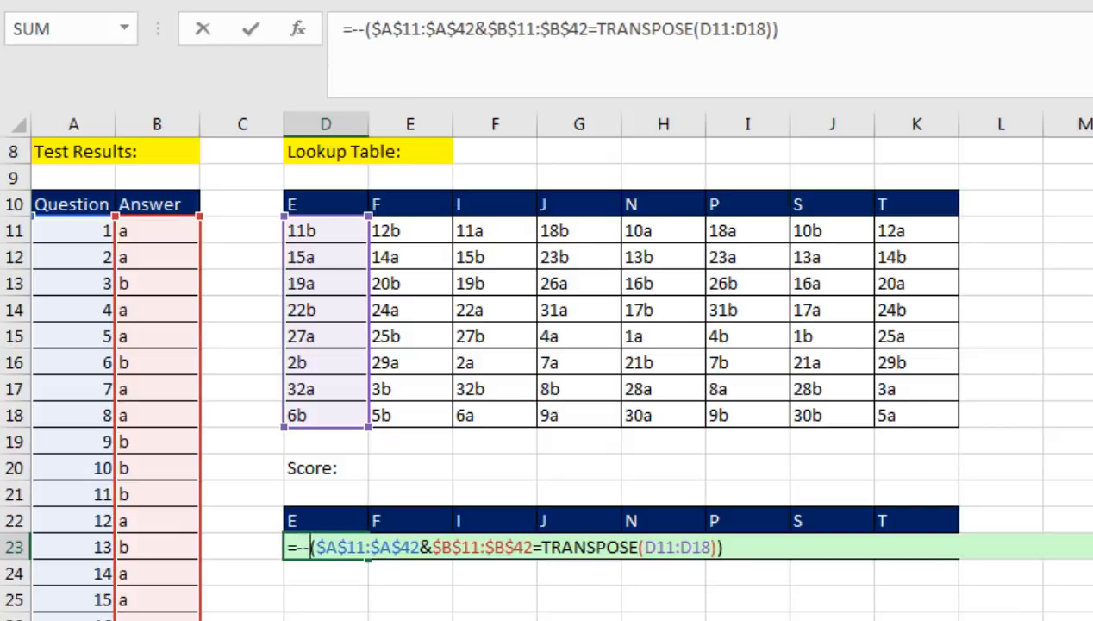
Preview the evaluated array of the double-negated comparison in D23 and restore the formula
click(739, 553)
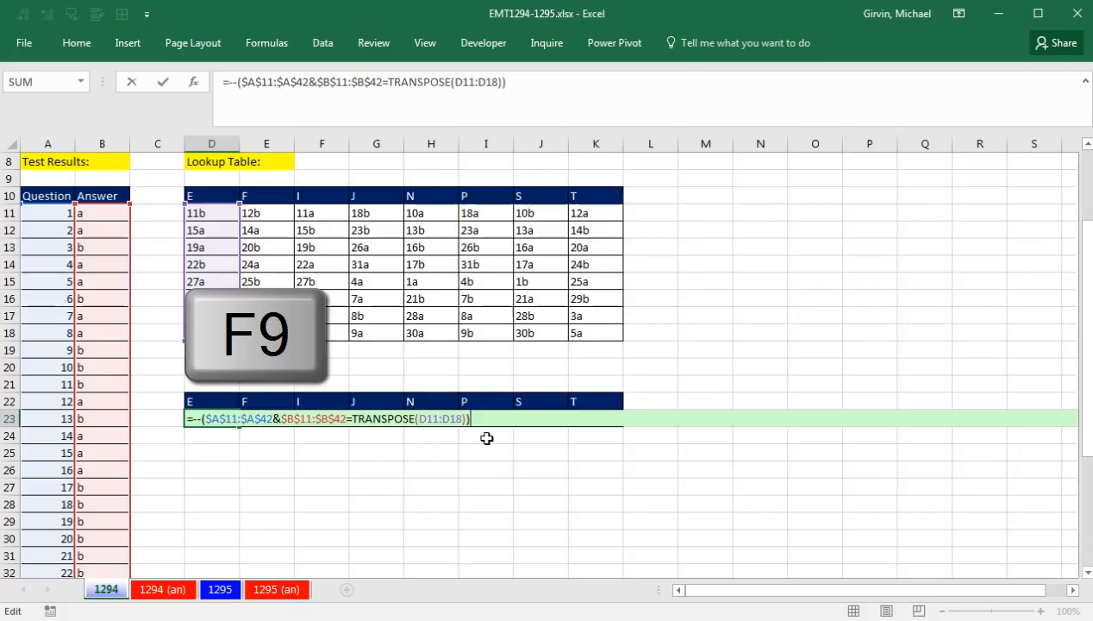
key(F9)
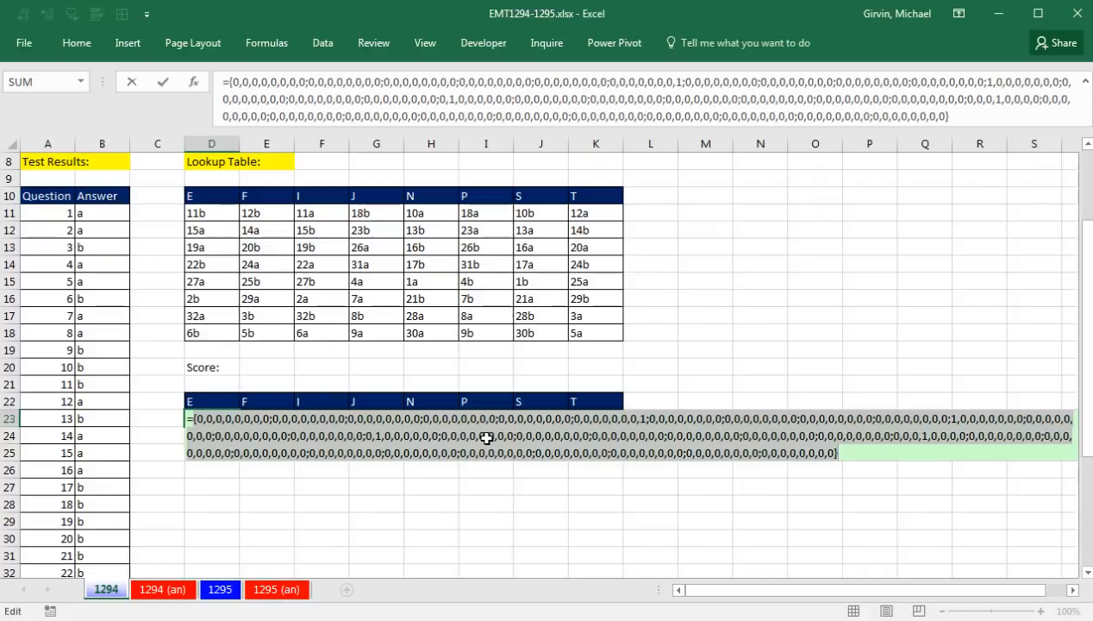
key(ctrl+z)
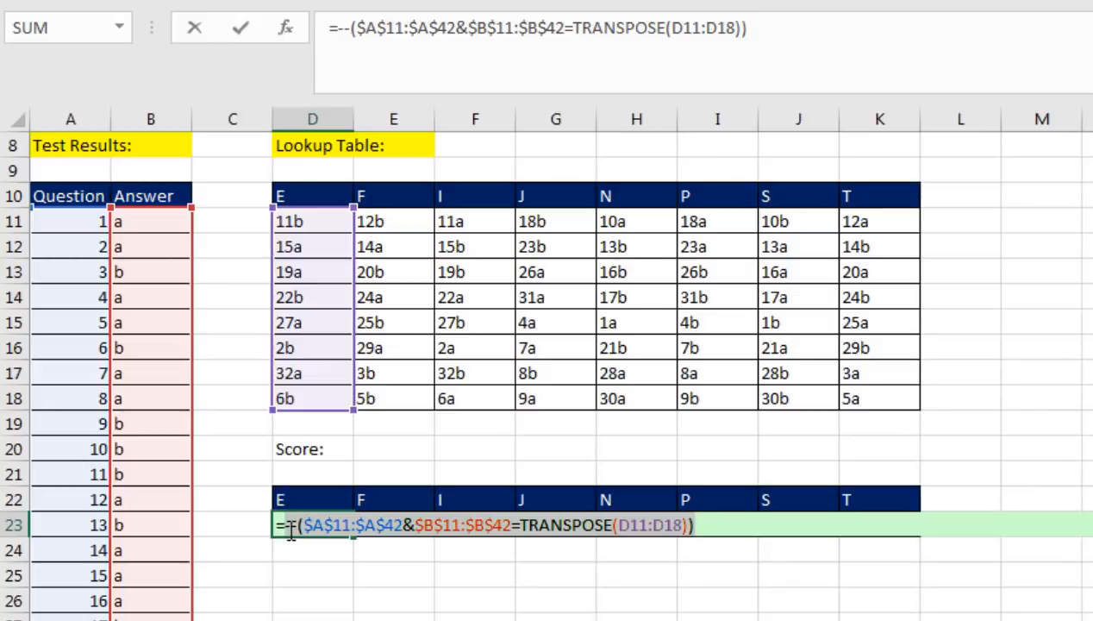
Wrap the double-negated comparison in D23 with SUMPRODUCT and enter it as a regular formula
click(530, 524)
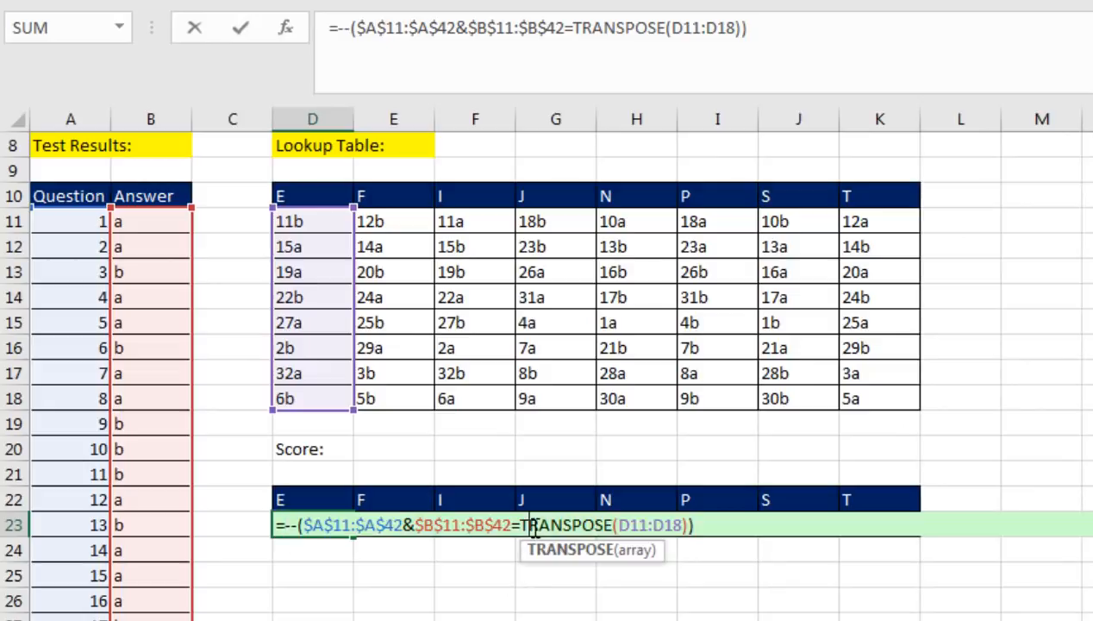
click(286, 524)
text(sump)
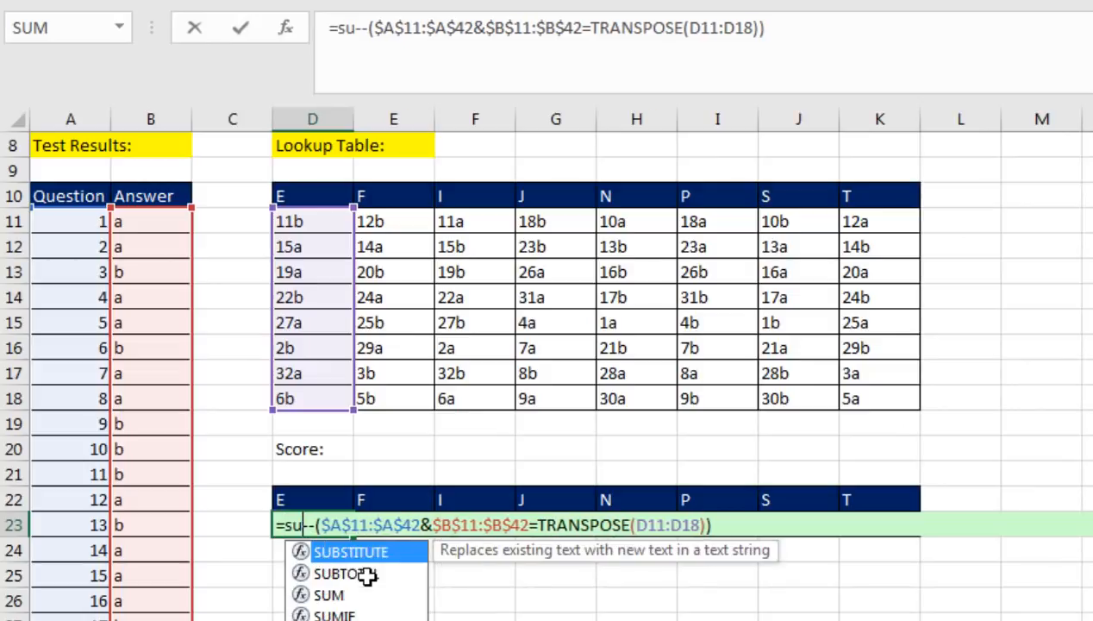
key(Tab)
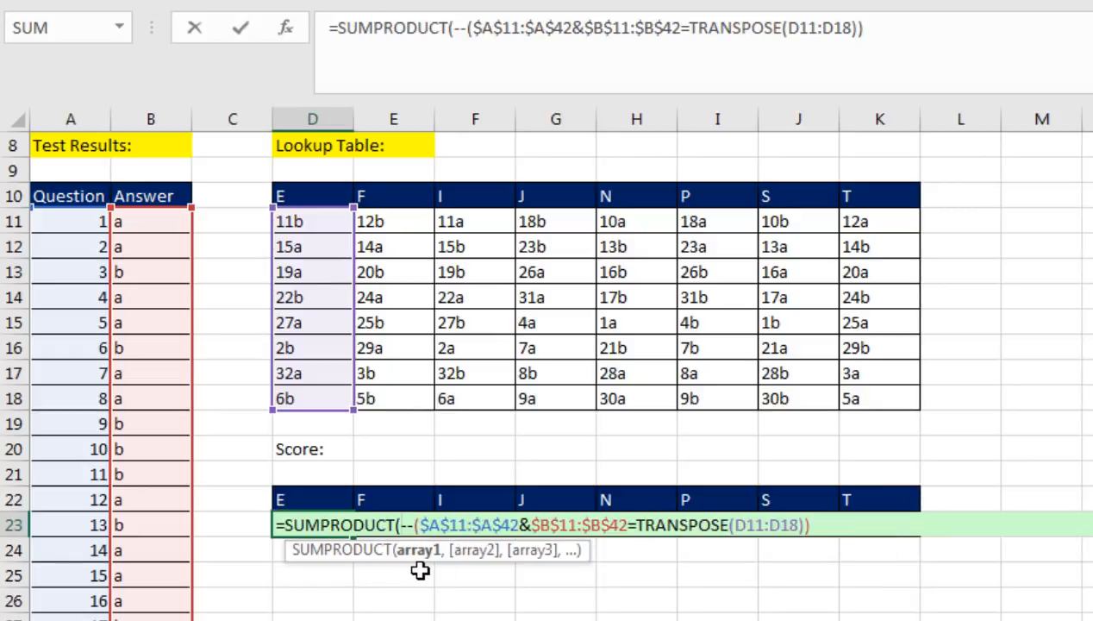
click(845, 532)
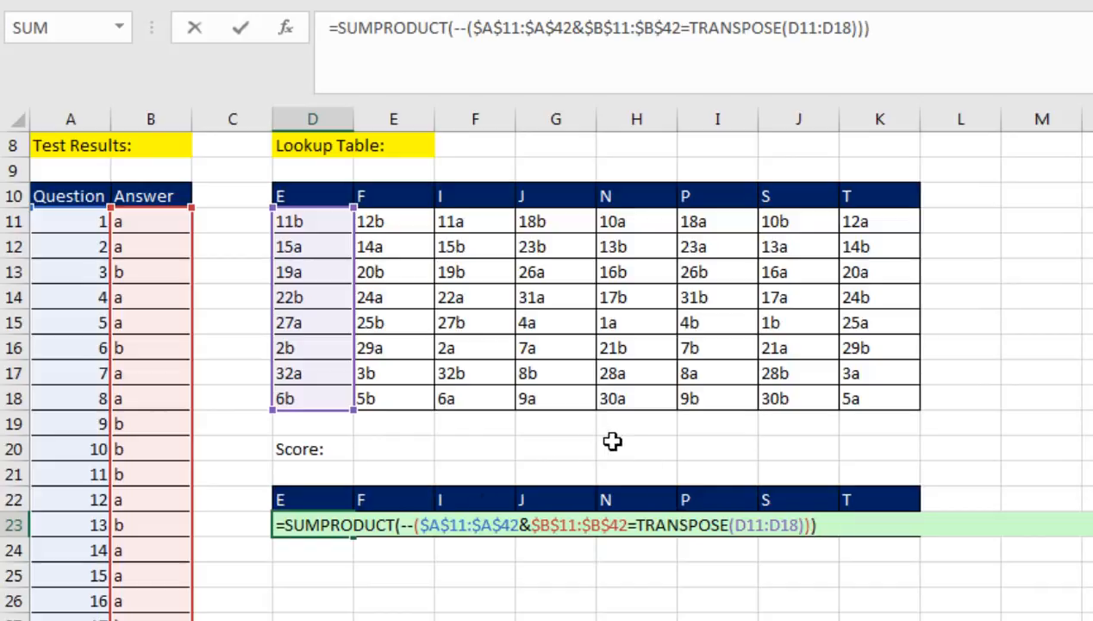
key(Return)
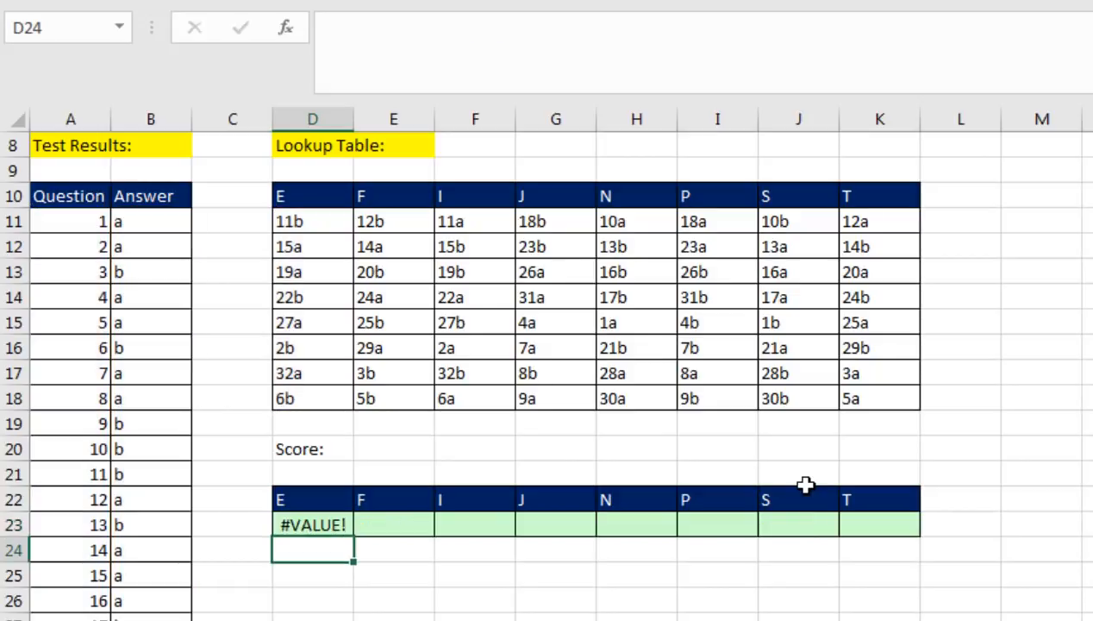
Enter the SUMPRODUCT formula in D23 as an array formula, and re-enter it as a regular formula for comparison
double_click(305, 523)
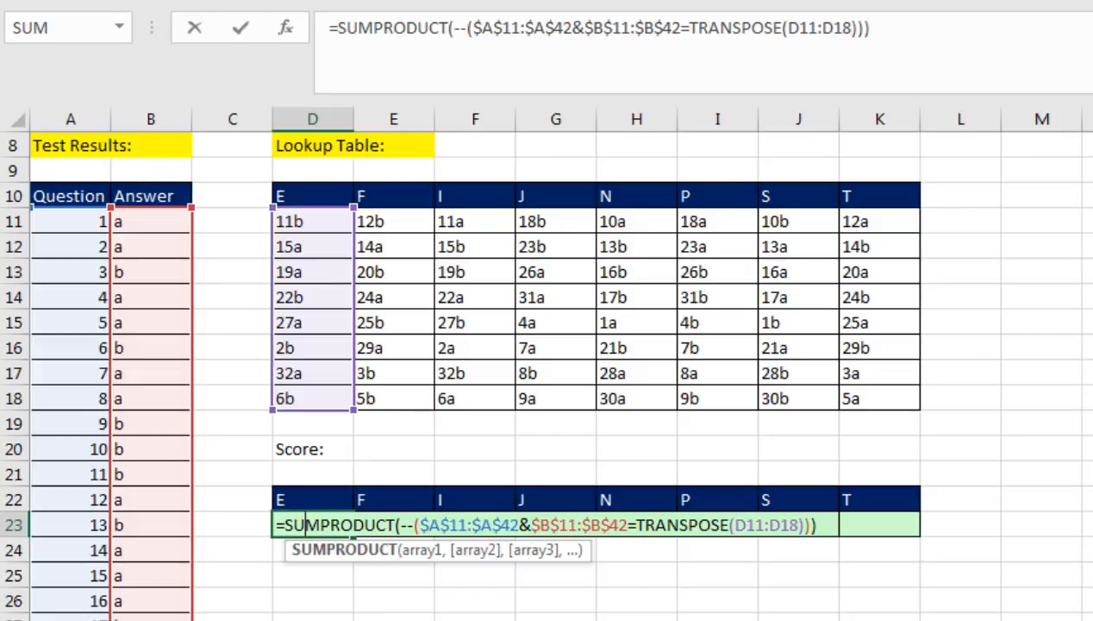
key(ctrl+shift+Return)
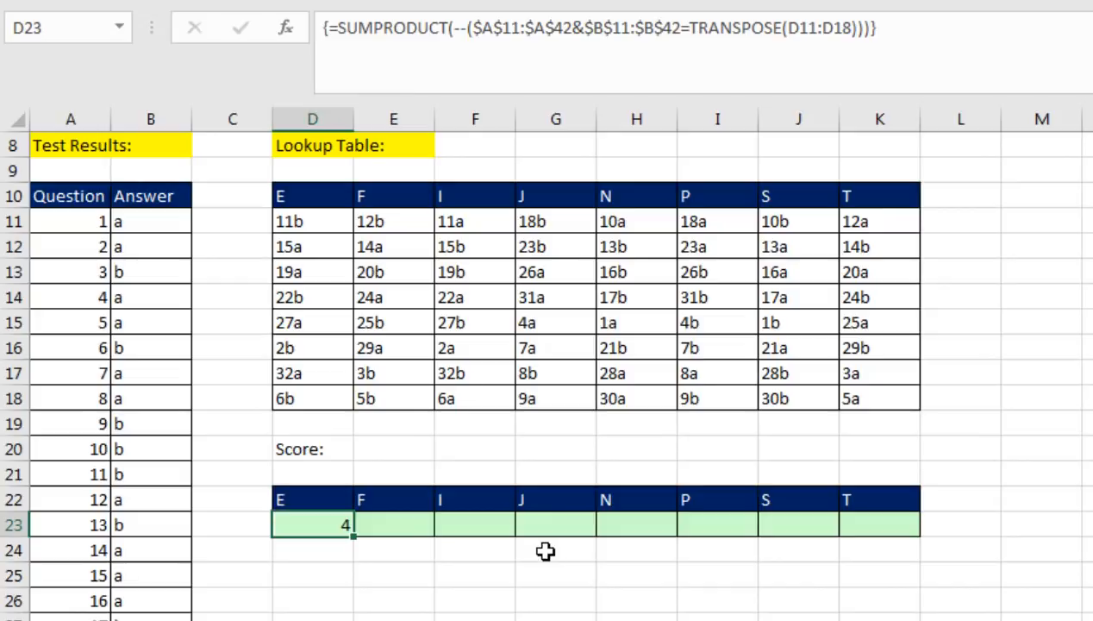
key(F2)
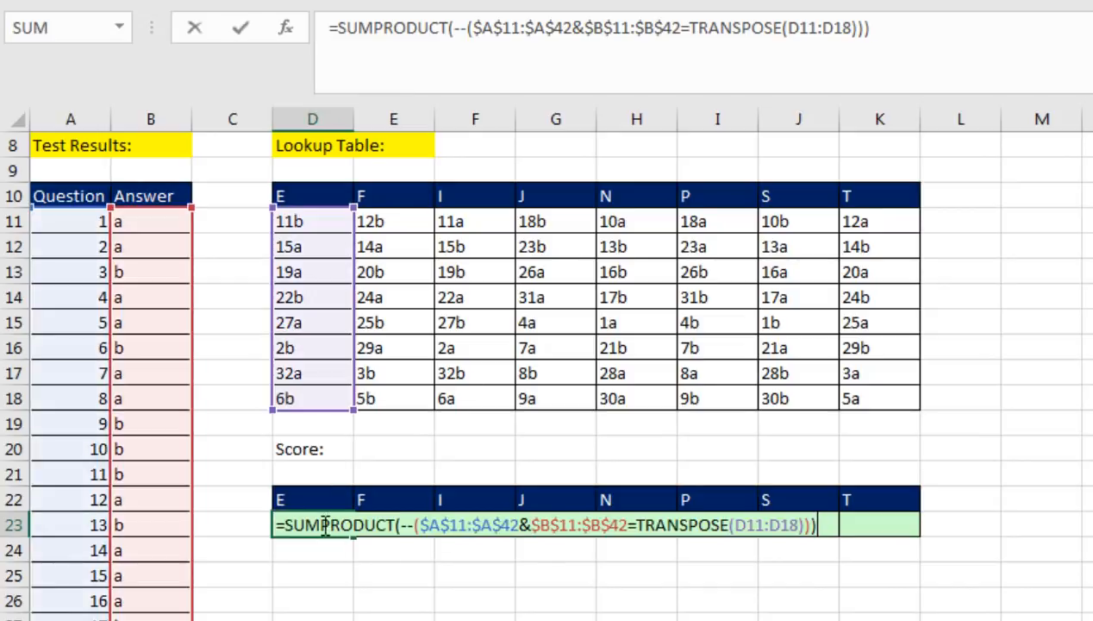
click(399, 526)
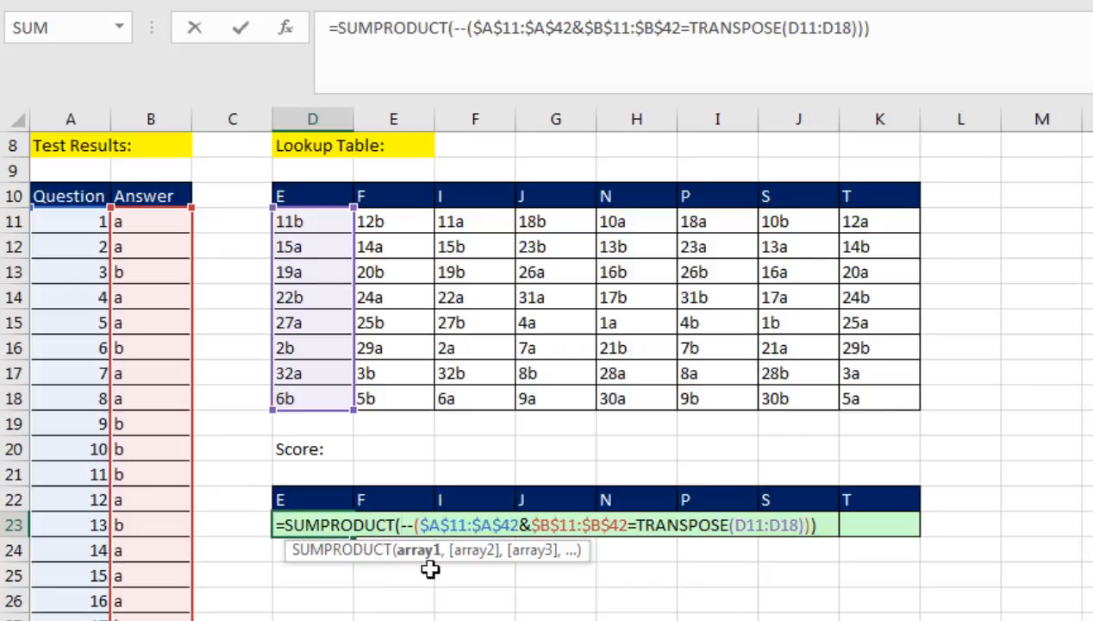
key(Return)
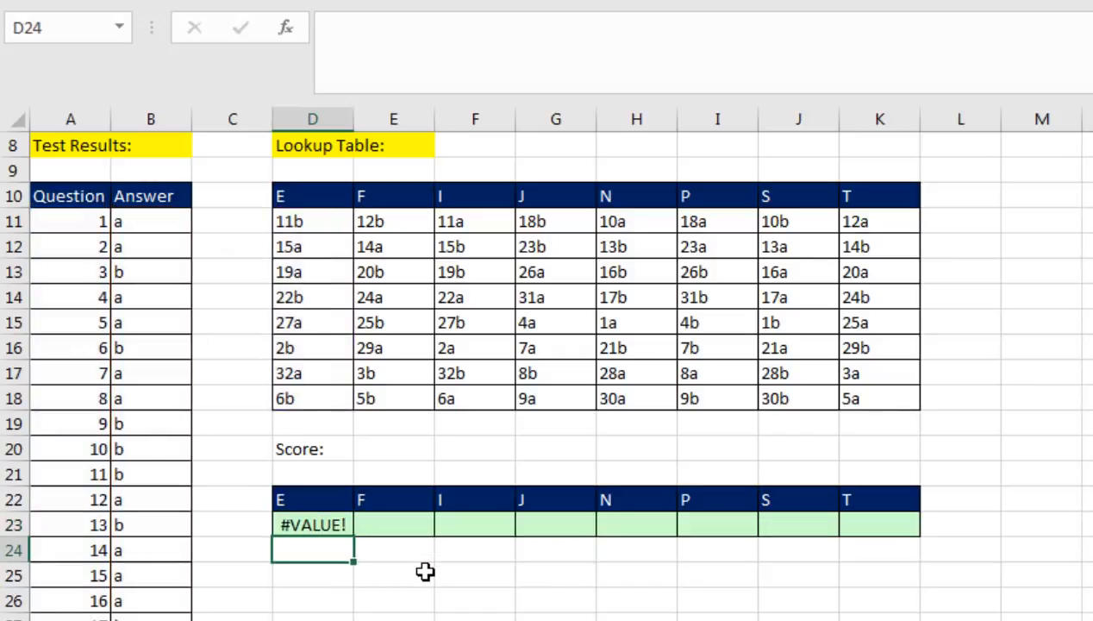
Replace SUMPRODUCT with SUM in the D23 formula and enter it as an array formula
double_click(344, 526)
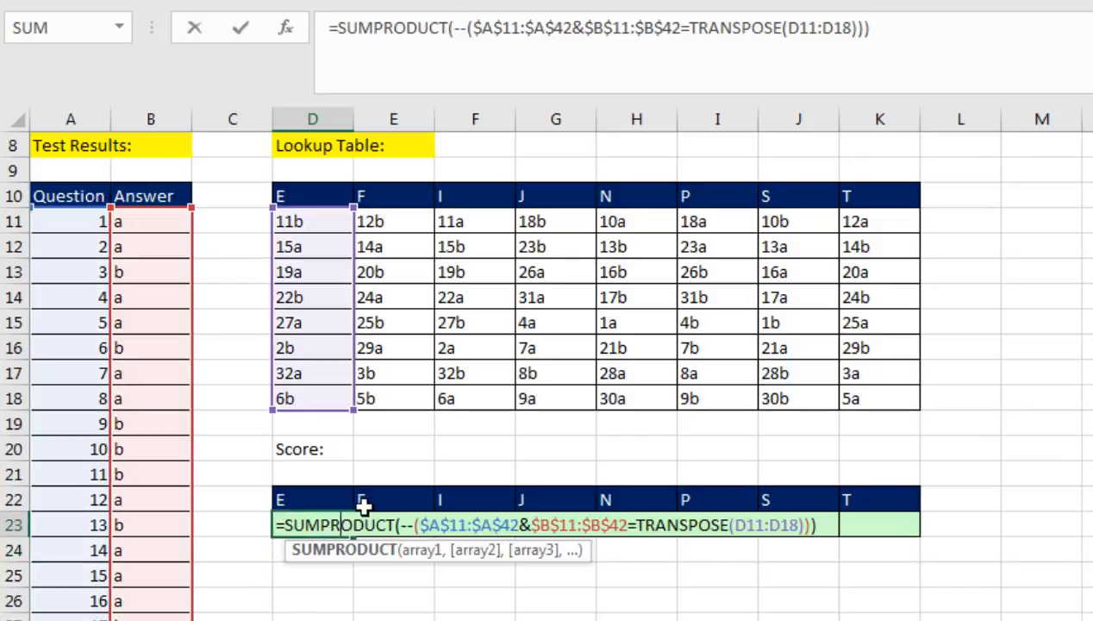
drag(330, 525, 397, 525)
key(BackSpace)
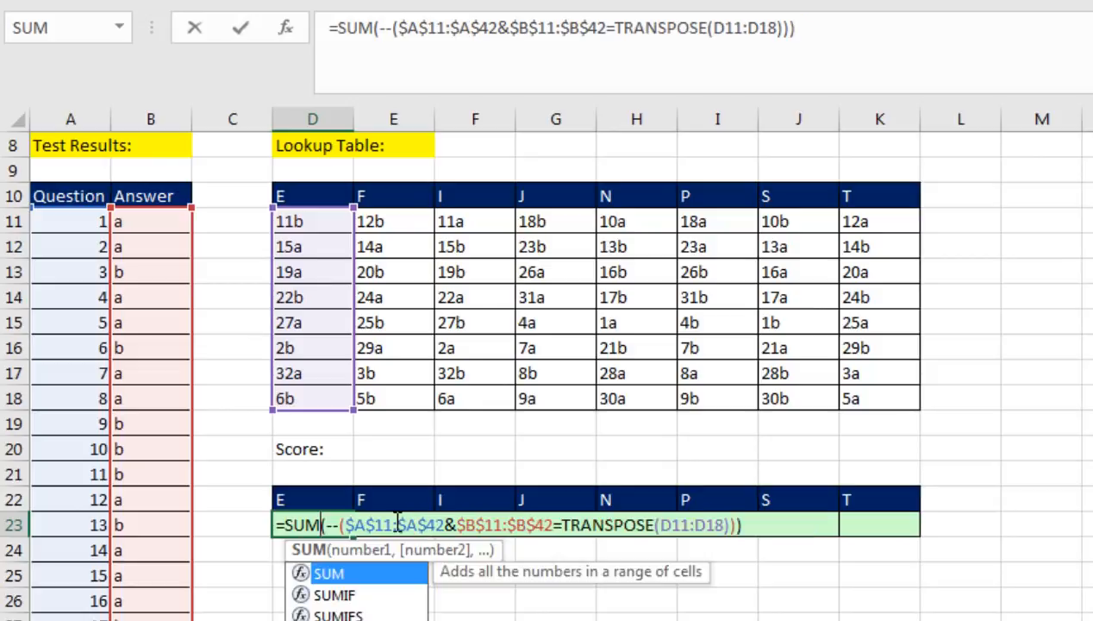
click(315, 513)
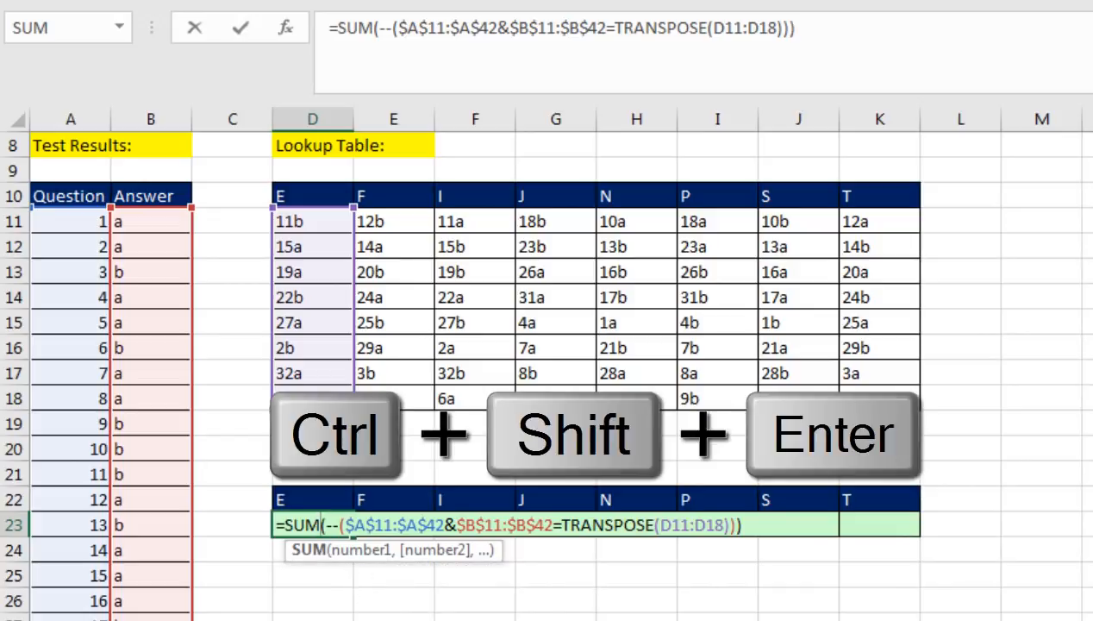
key(ctrl+shift+Return)
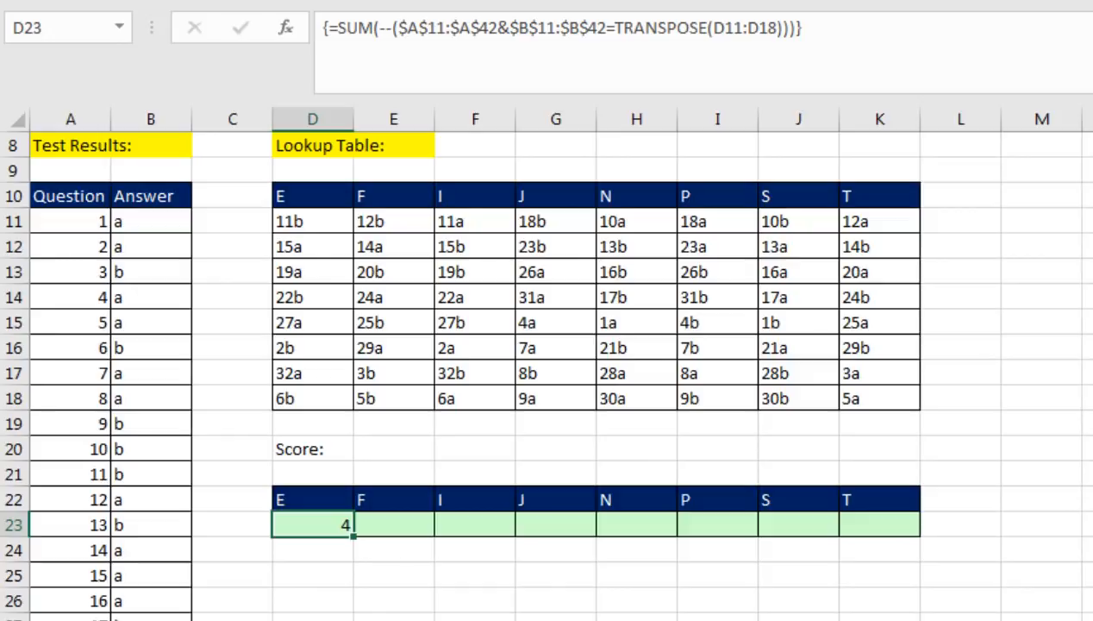
Reconfirm the SUM array formula in D23 and copy it across the score row through K23
key(F2)
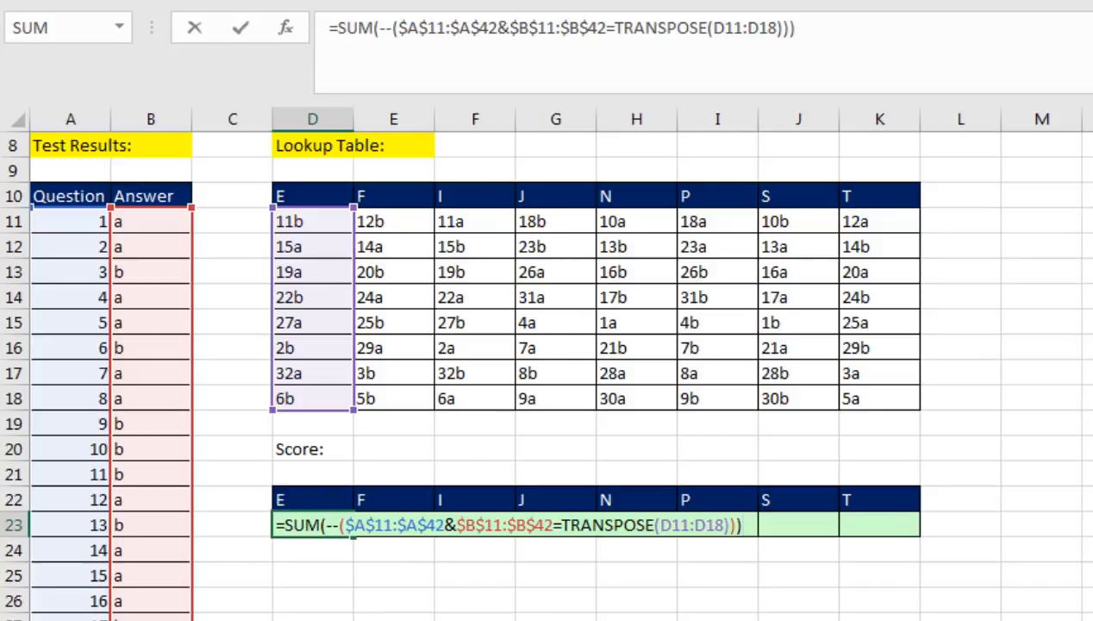
key(ctrl+shift+Return)
drag(353, 535, 908, 541)
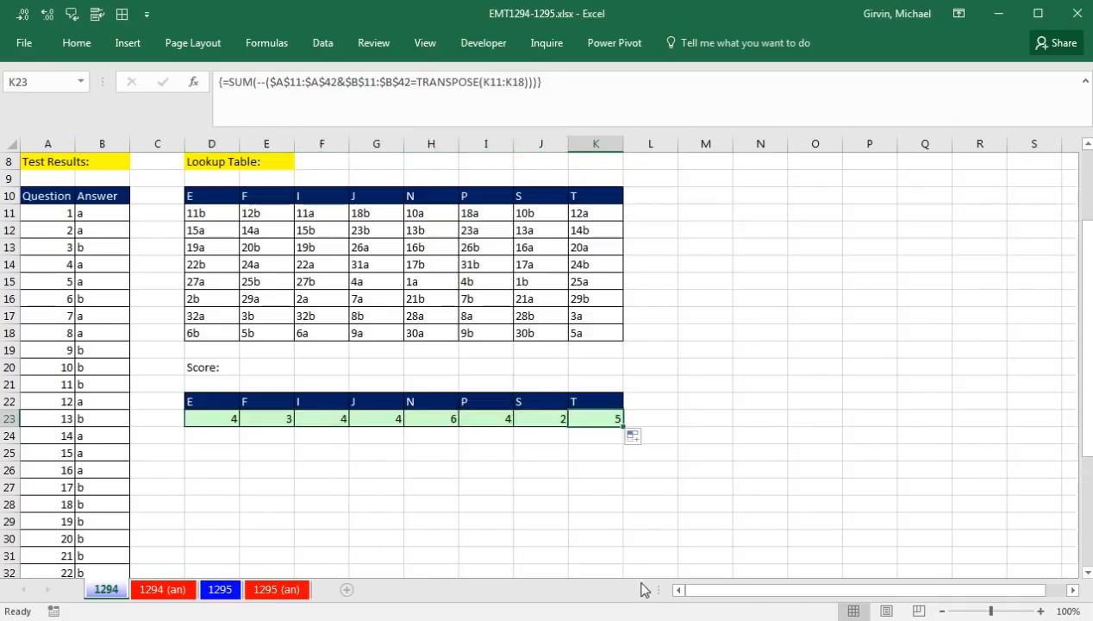
Inspect the cell references of the array formulas in K23 and D23
key(F2)
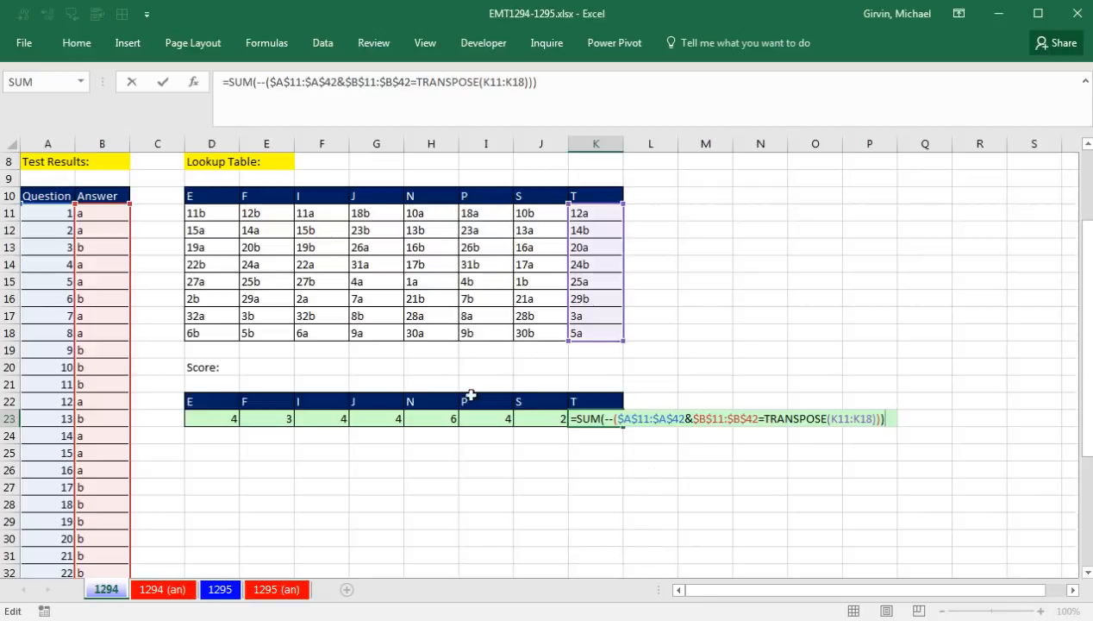
key(ctrl+shift+Return)
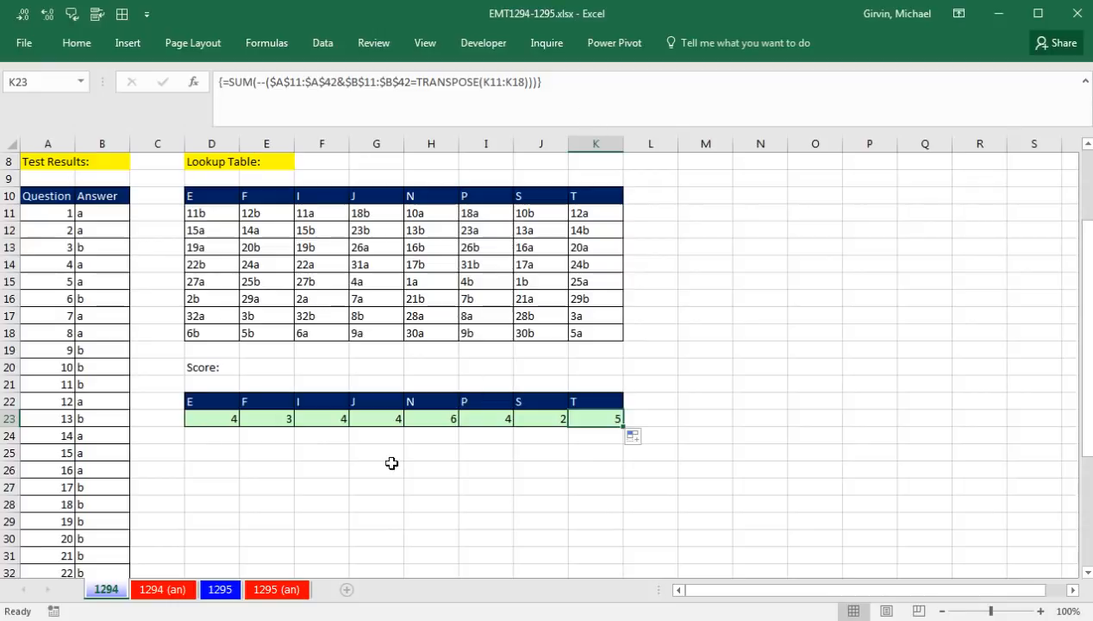
scroll(317, 479, up, 3)
click(221, 548)
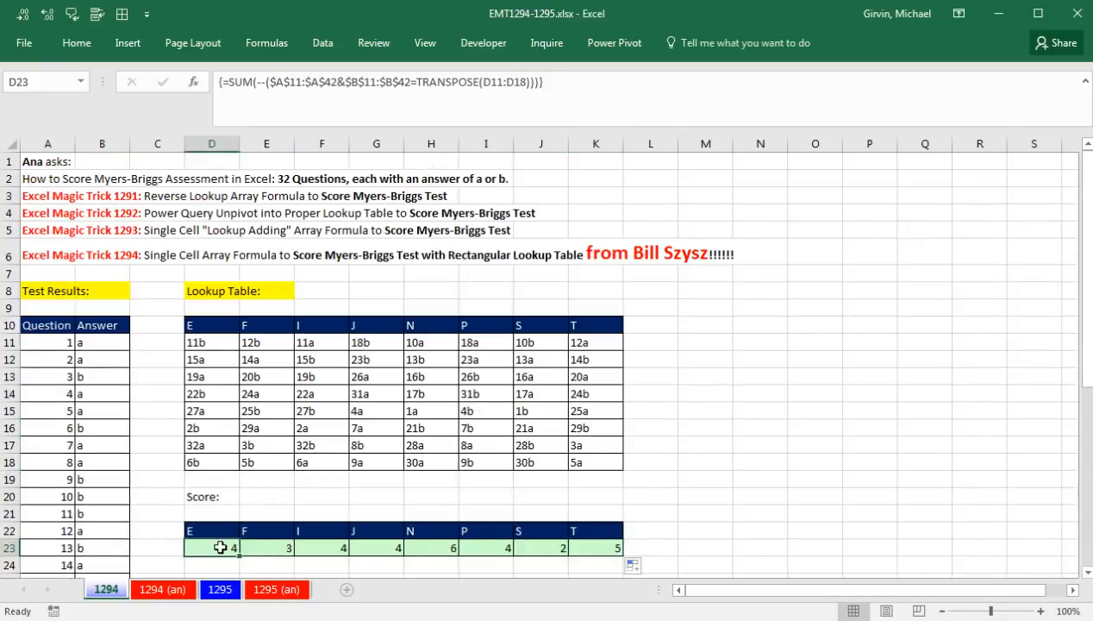
key(F2)
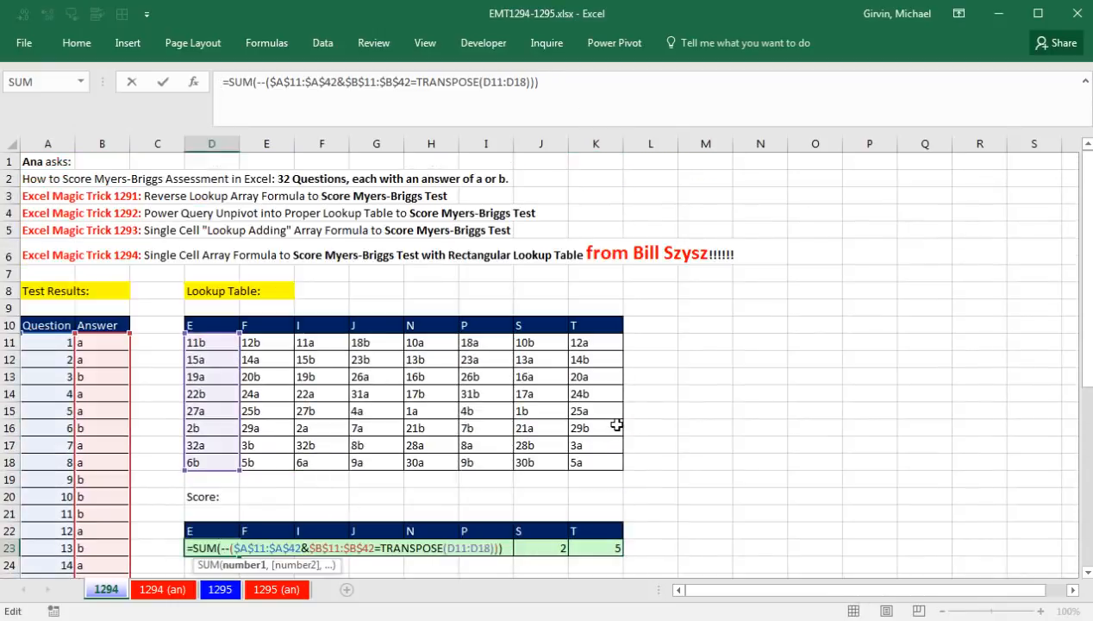